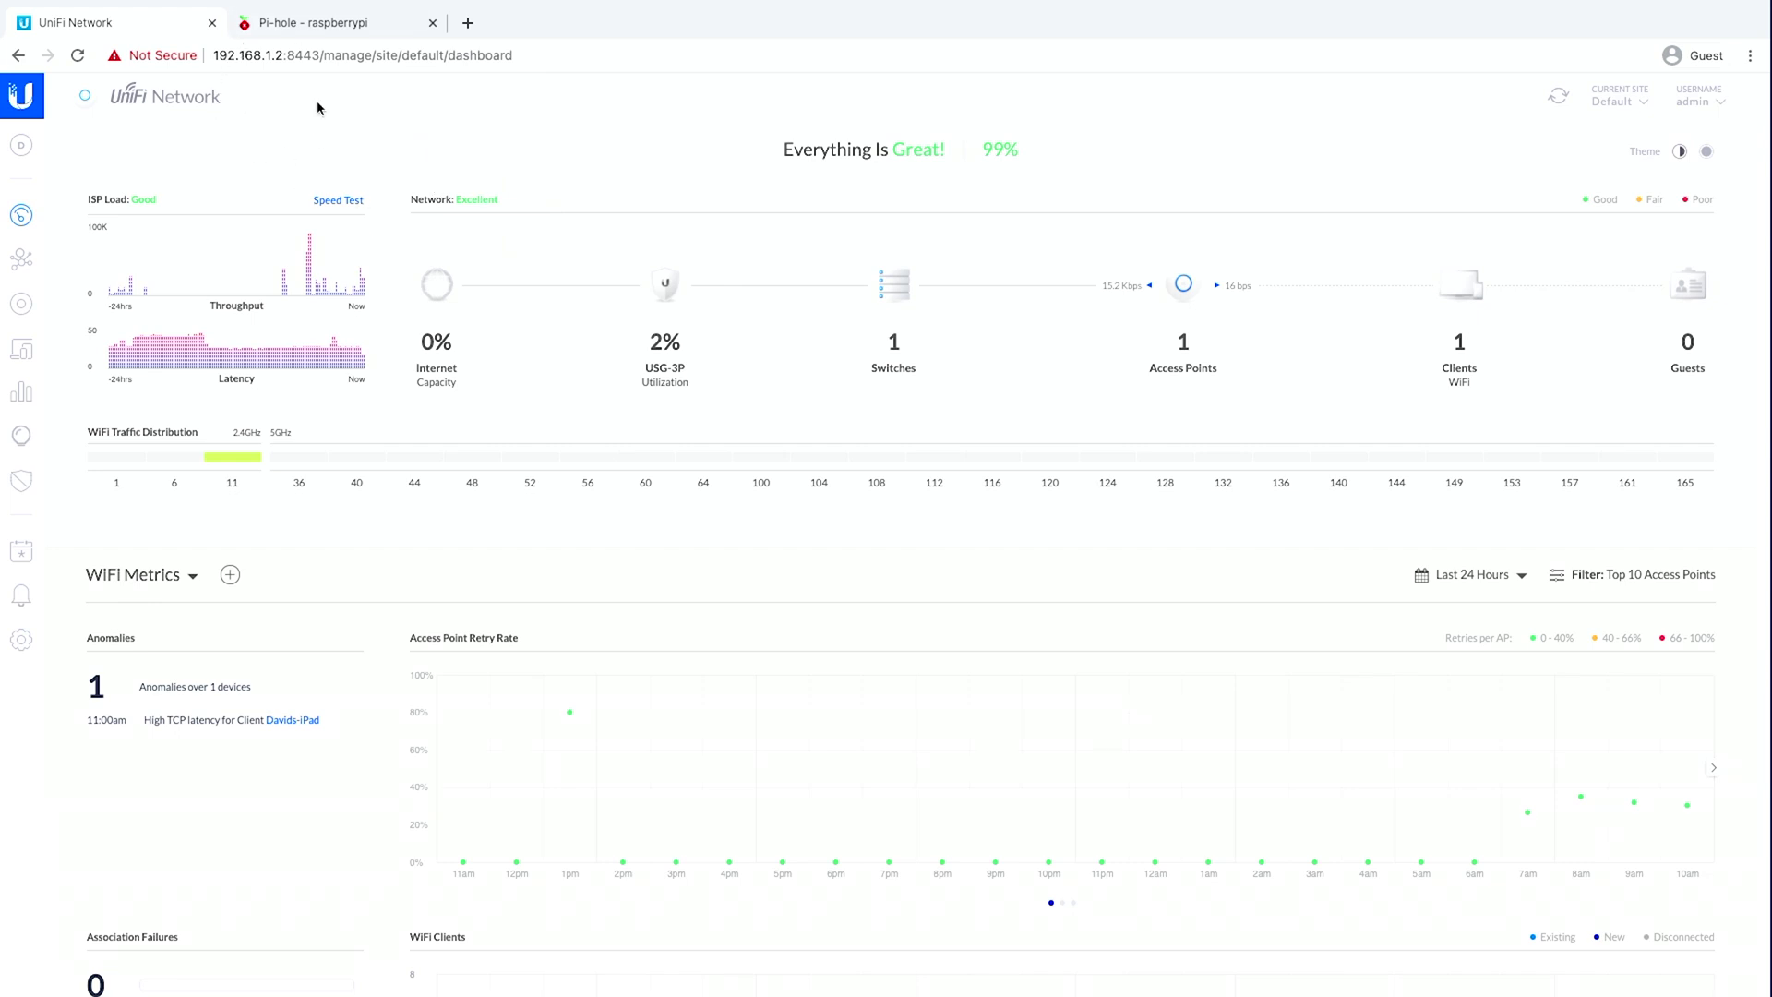
Step: Open the Networks list in UniFi Settings, showing Guest (192.168.2.0/24, VLAN 20), LAN, MAIN and WAN
{"action": "left_click", "coordinate": [349, 26]}
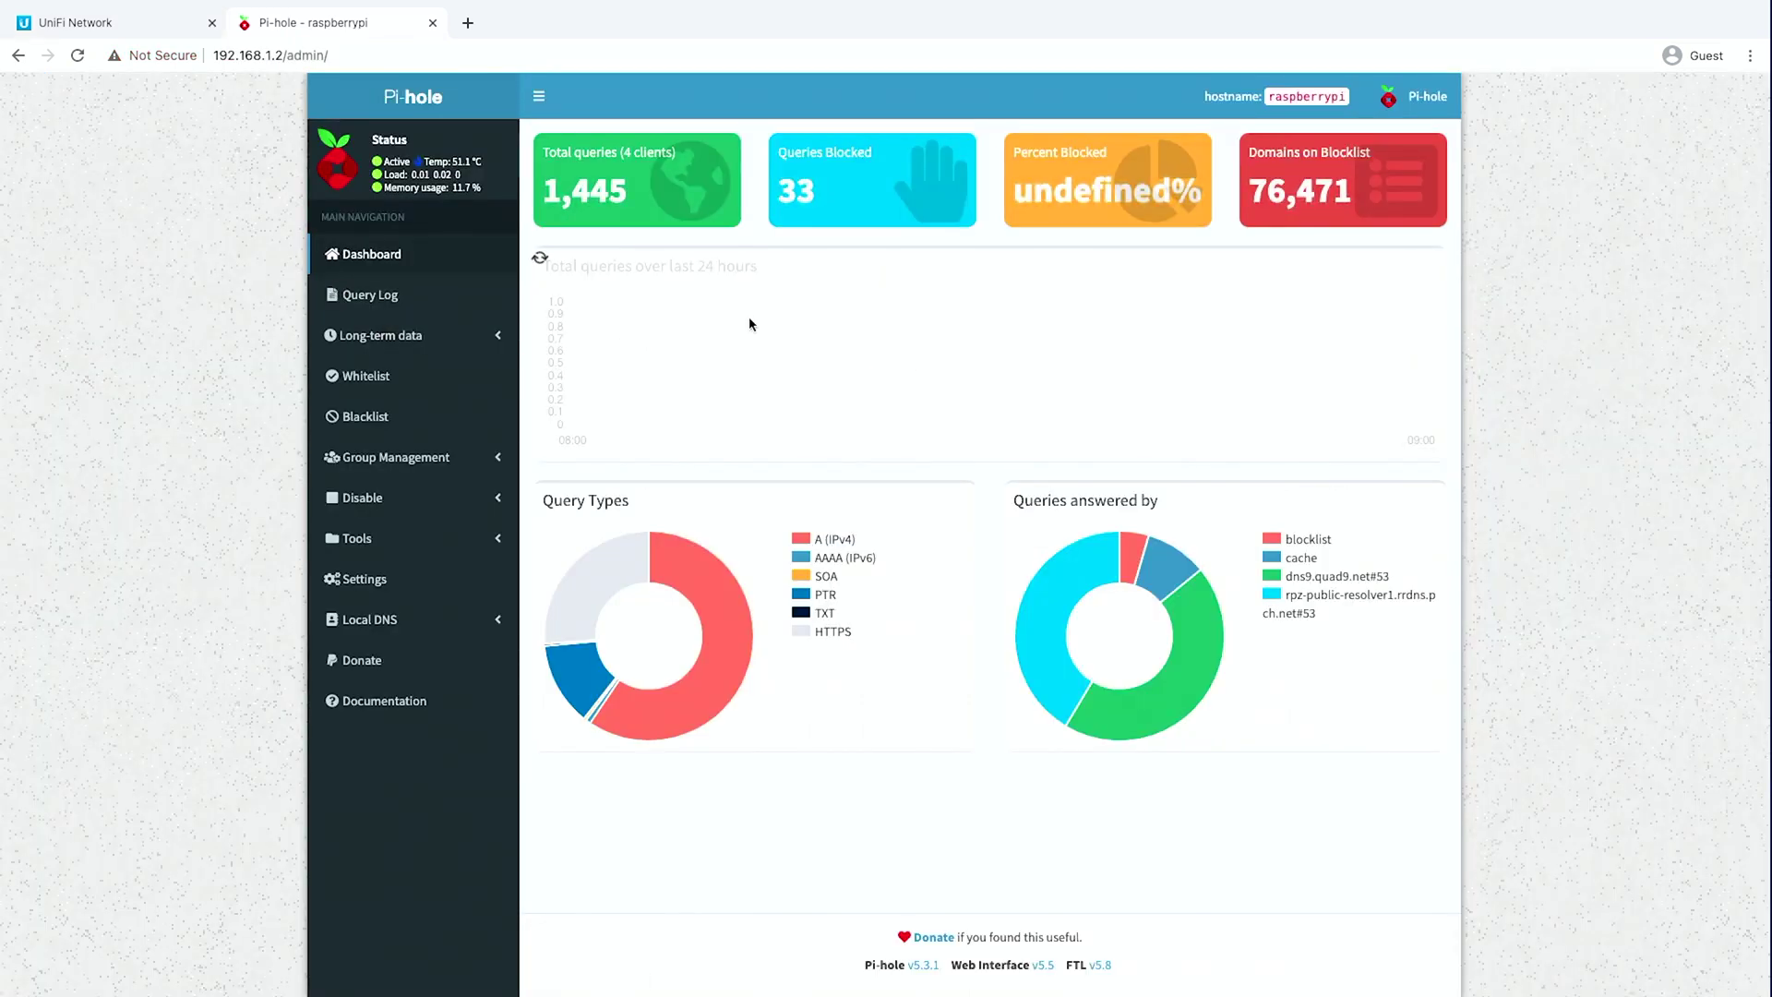
{"action": "left_click", "coordinate": [105, 23]}
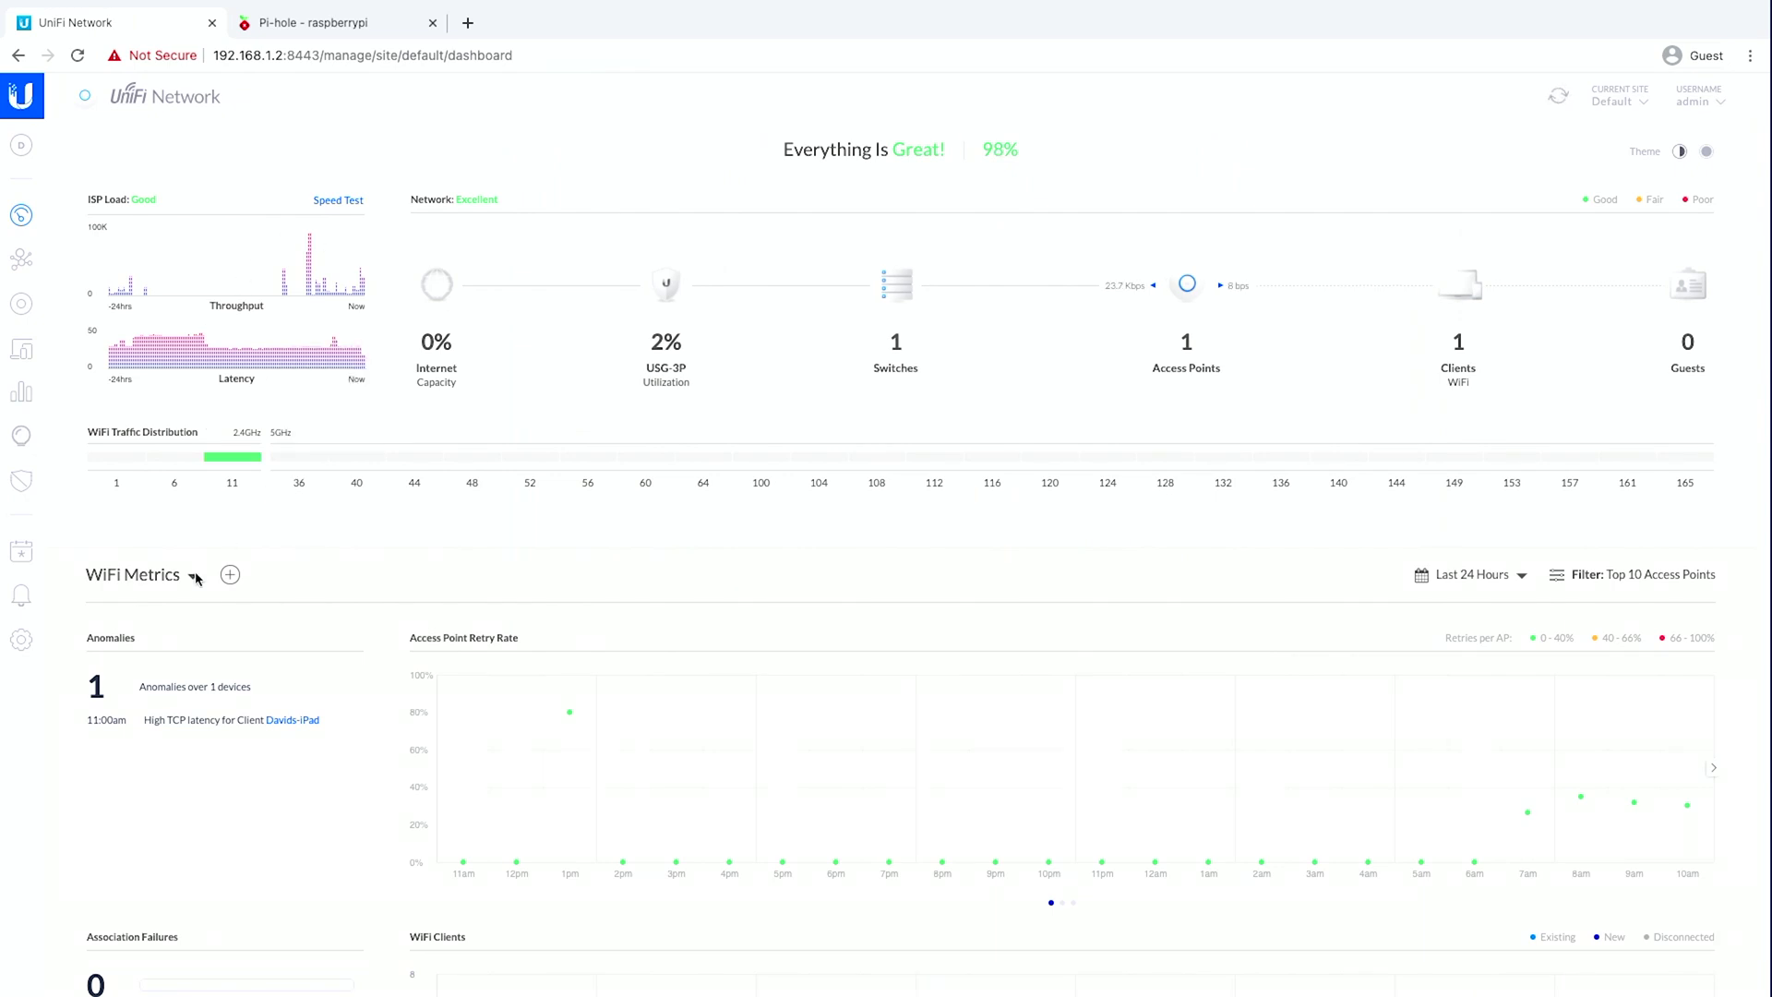
{"action": "left_click", "coordinate": [22, 641]}
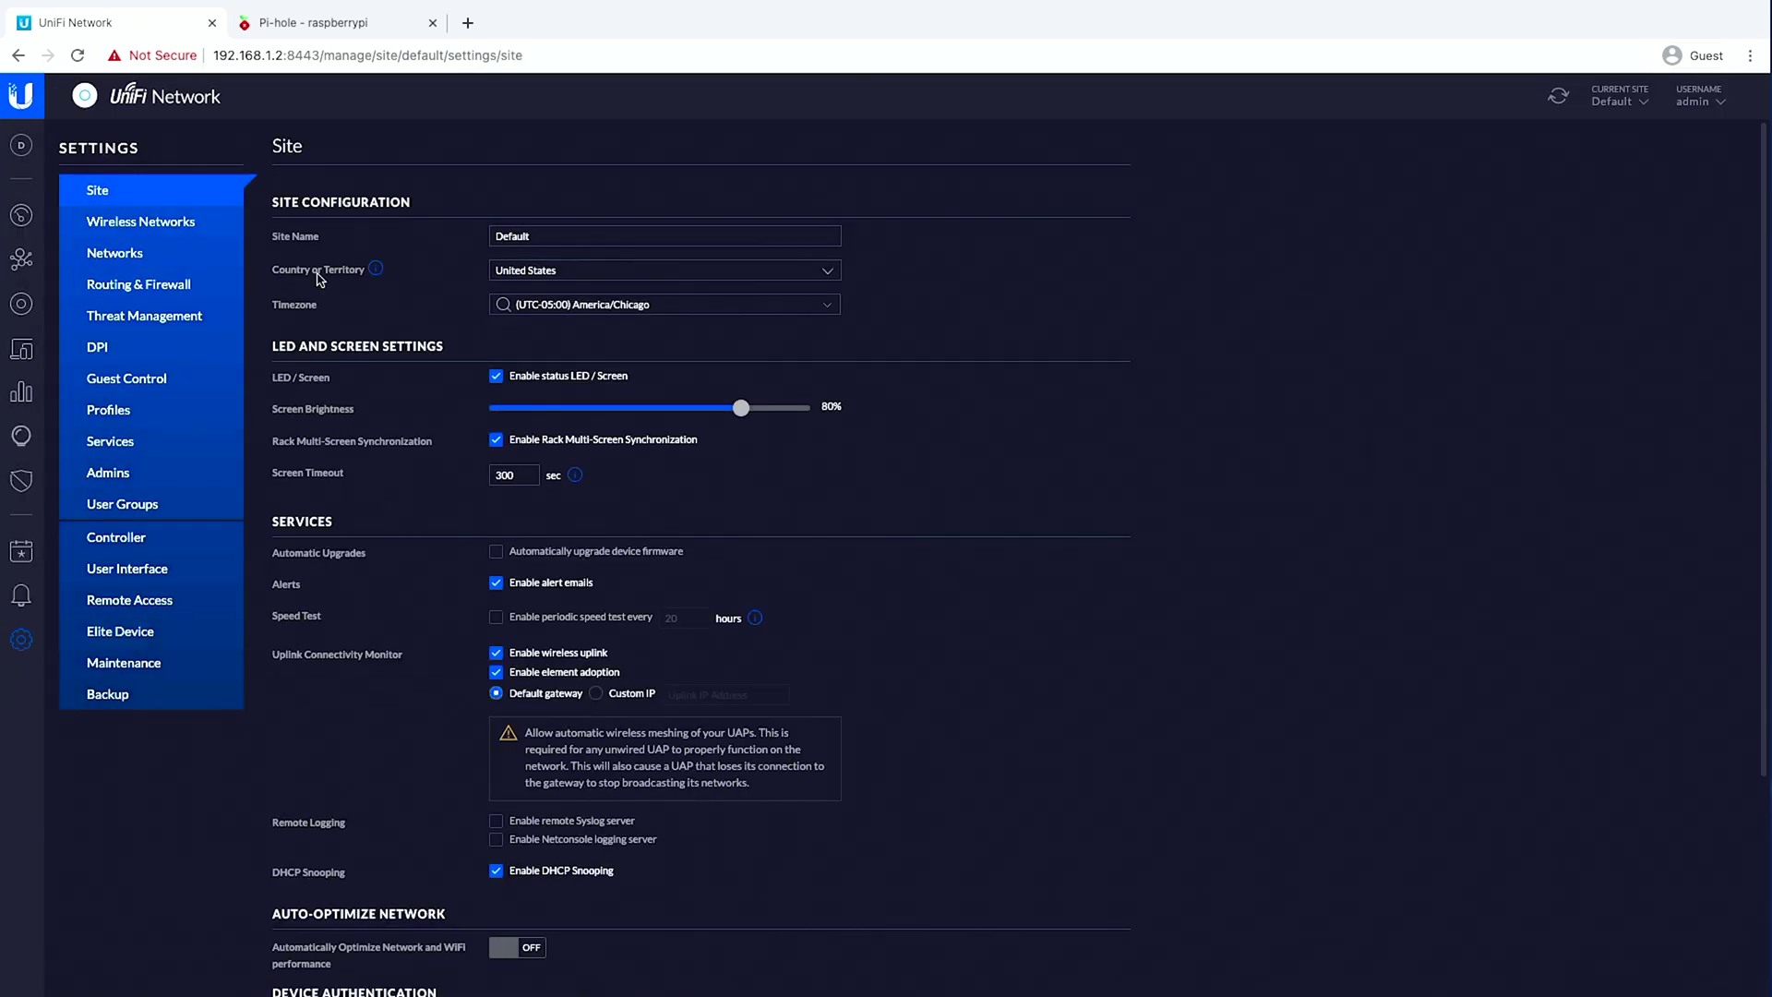
{"action": "left_click", "coordinate": [136, 251]}
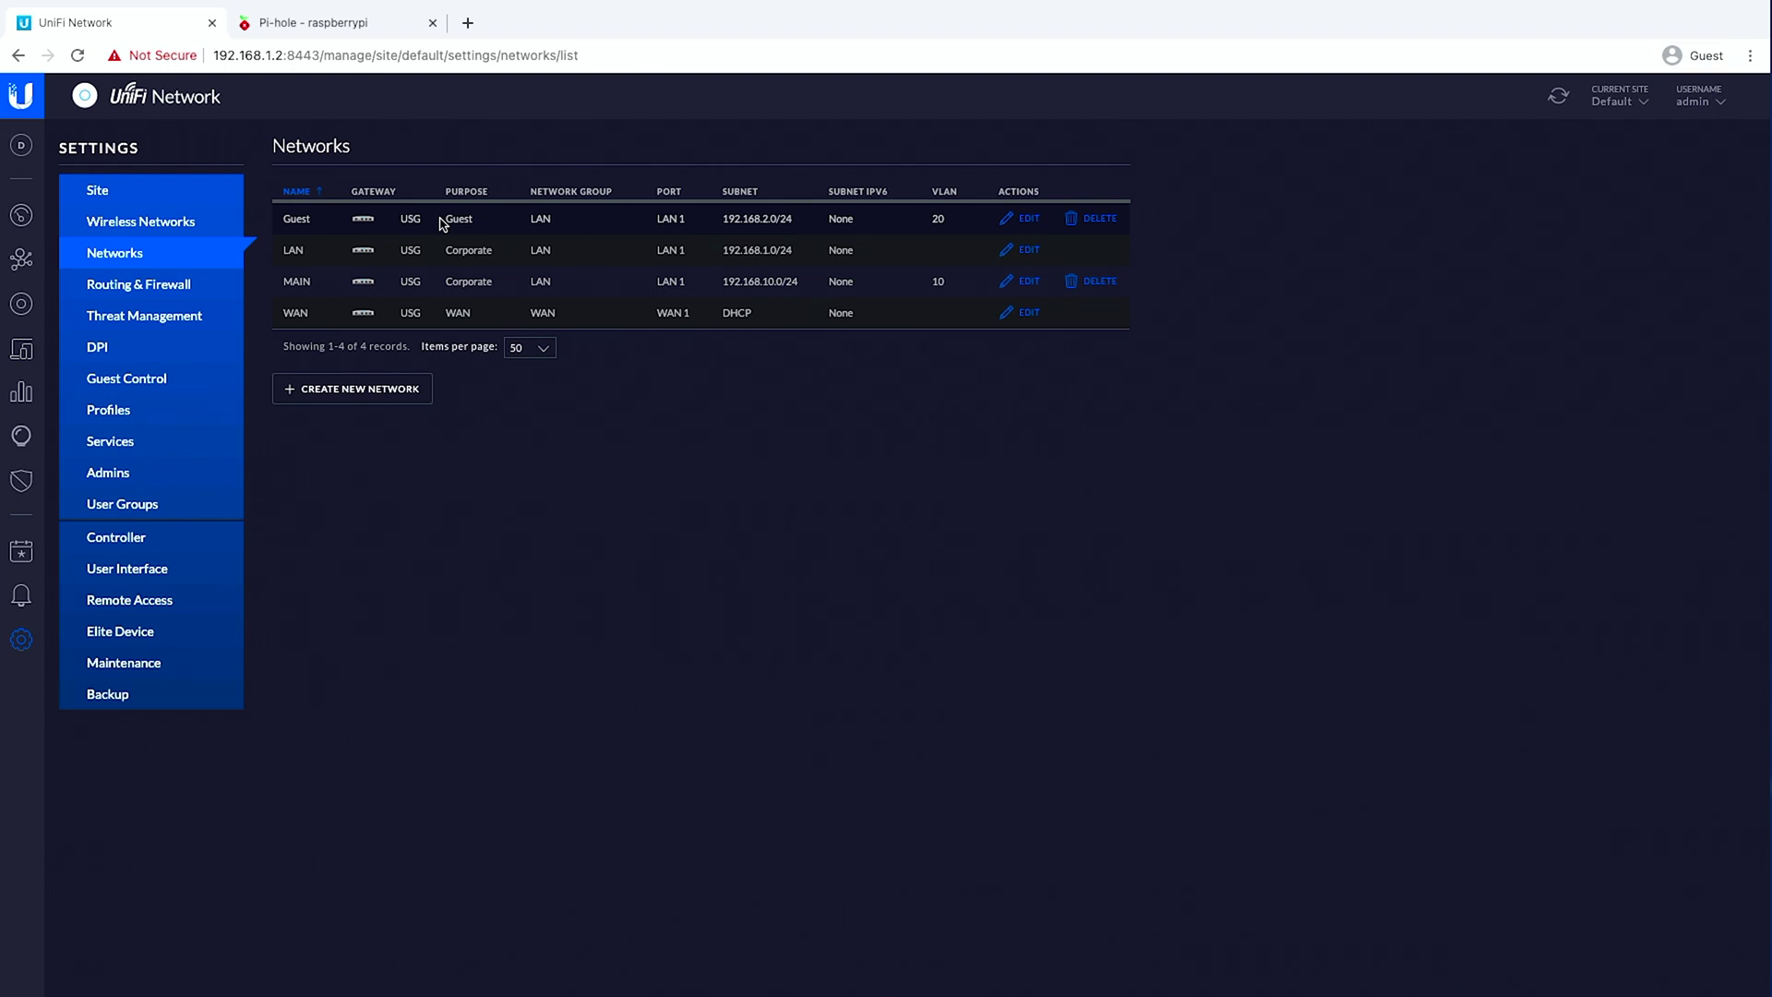
Step: Inspect the Guest network's DHCP range 192.168.2.6–192.168.2.254 and DNS server 192.168.1.2
{"action": "left_click", "coordinate": [1023, 219]}
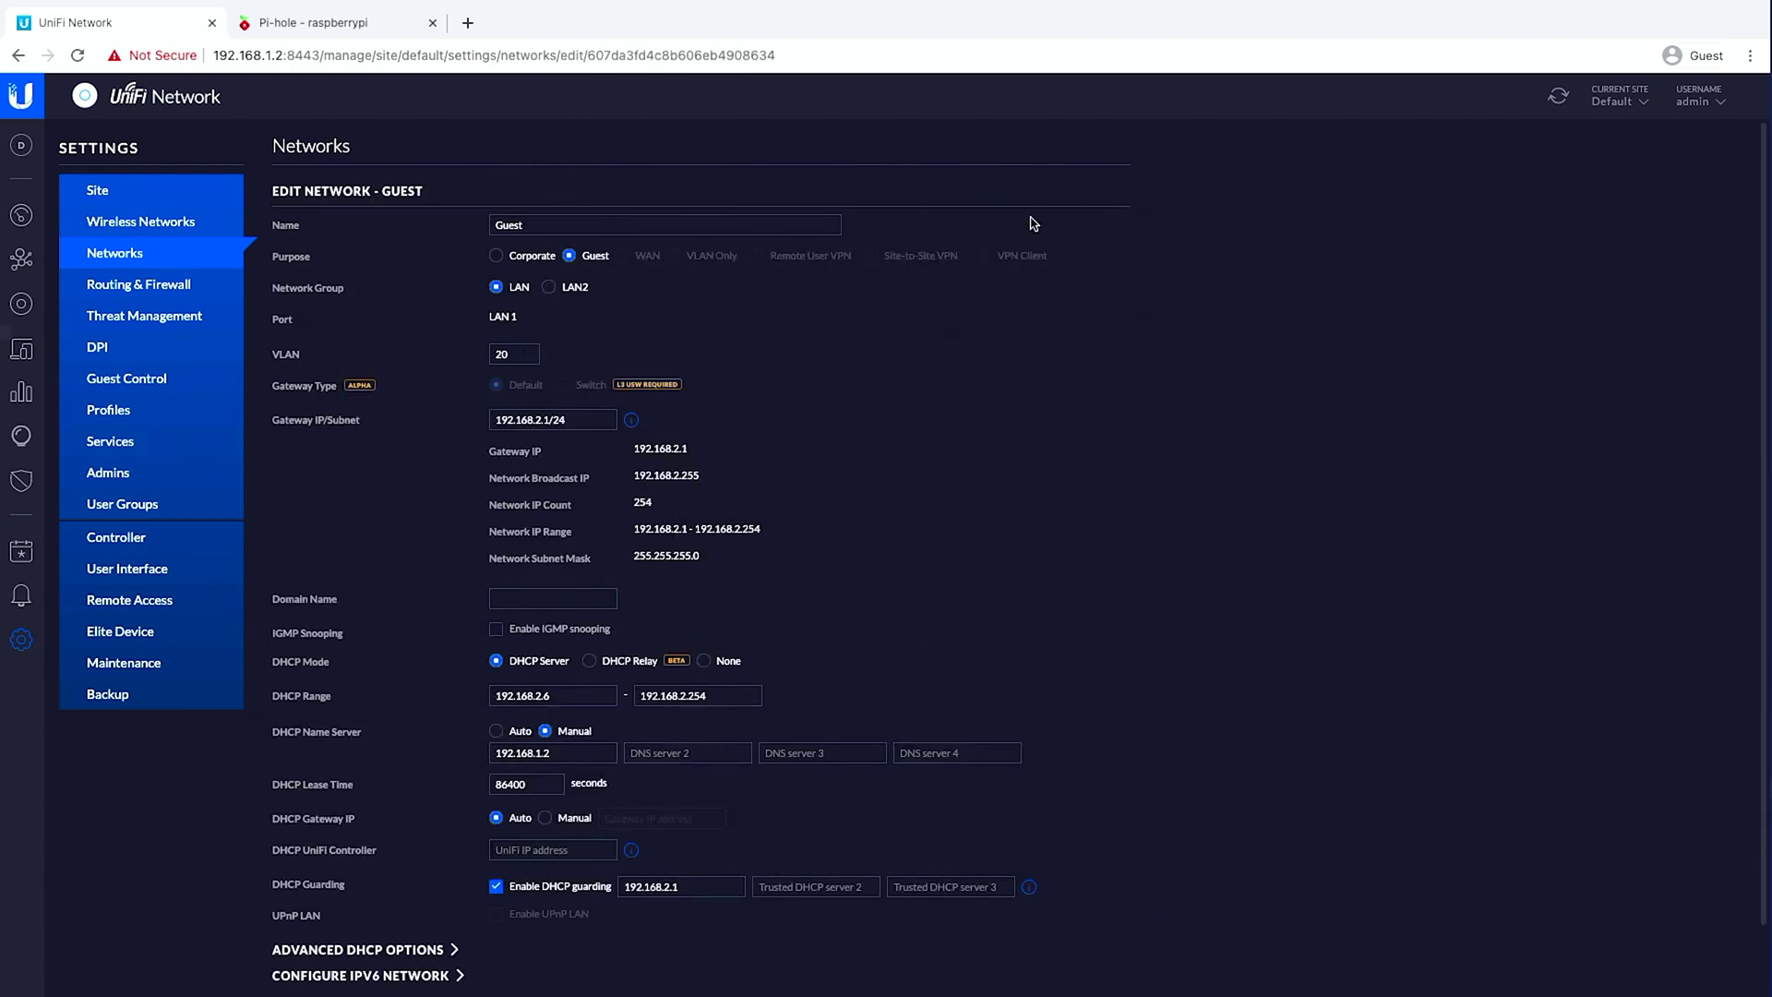
{"action": "scroll", "coordinate": [792, 360], "scroll_direction": "down", "scroll_amount": 2}
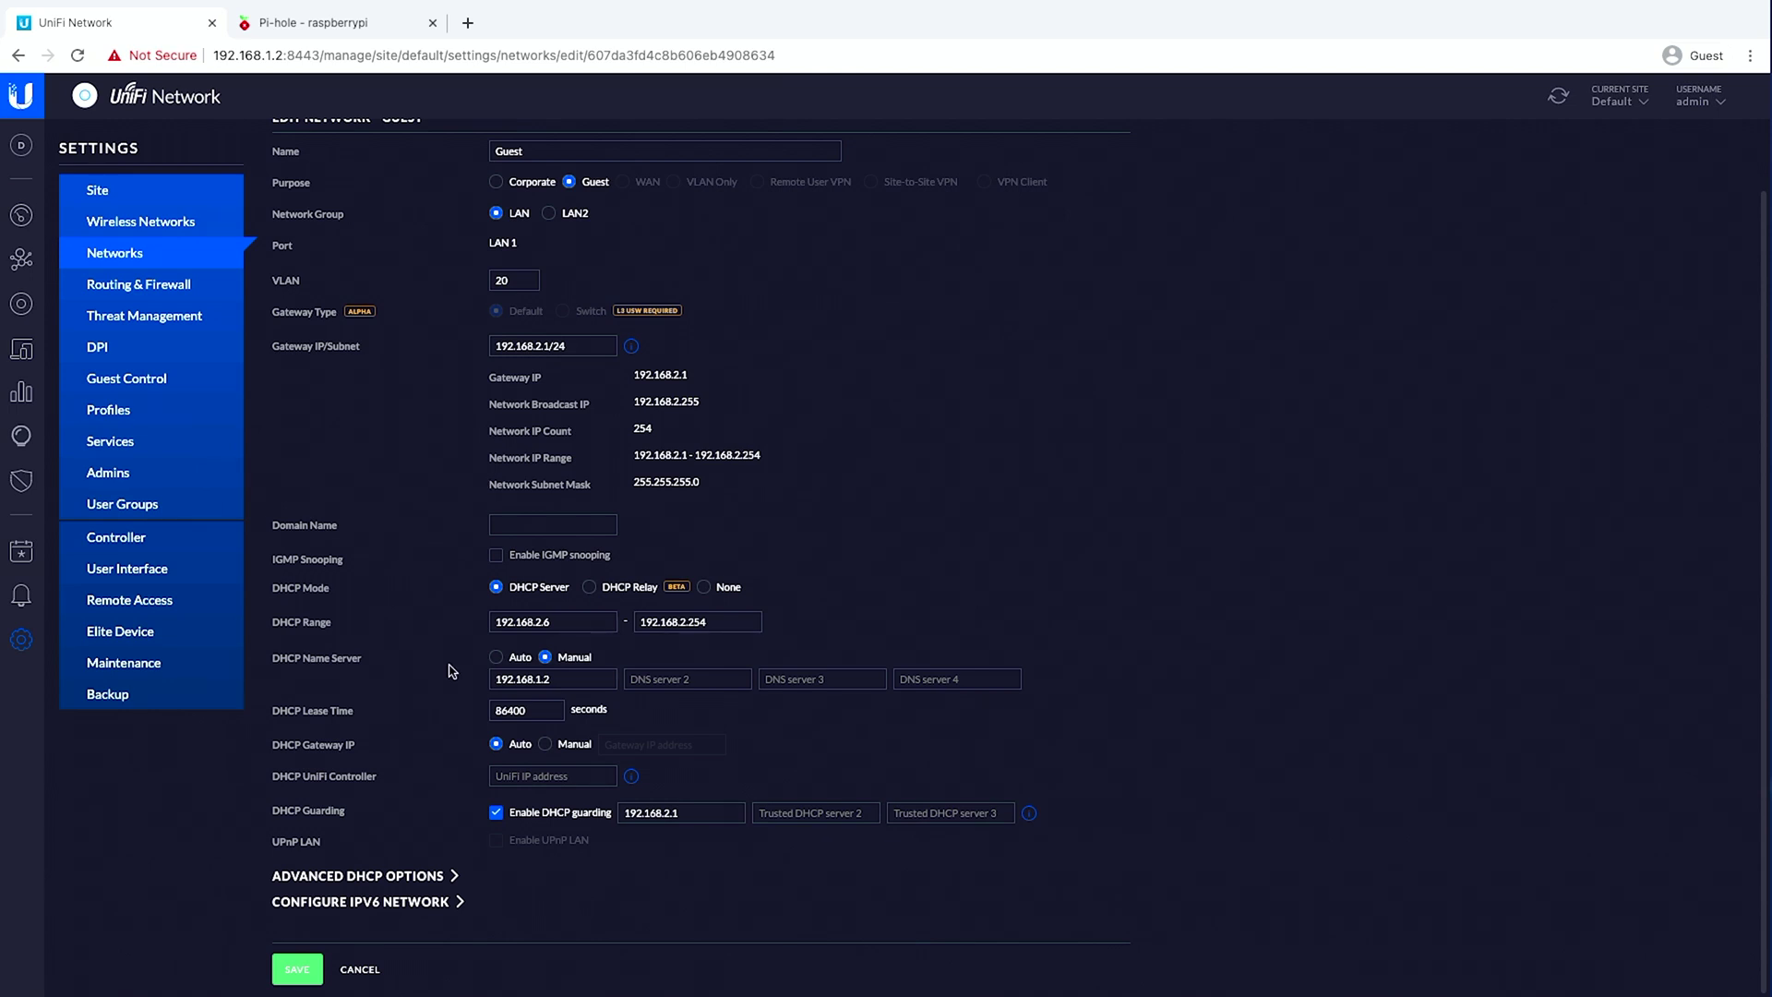
{"action": "left_click", "coordinate": [588, 623]}
{"action": "left_click", "coordinate": [687, 677]}
Step: Review the open Guest SSID's advanced options and guest policy, then move to Guest Control
{"action": "left_click", "coordinate": [183, 224]}
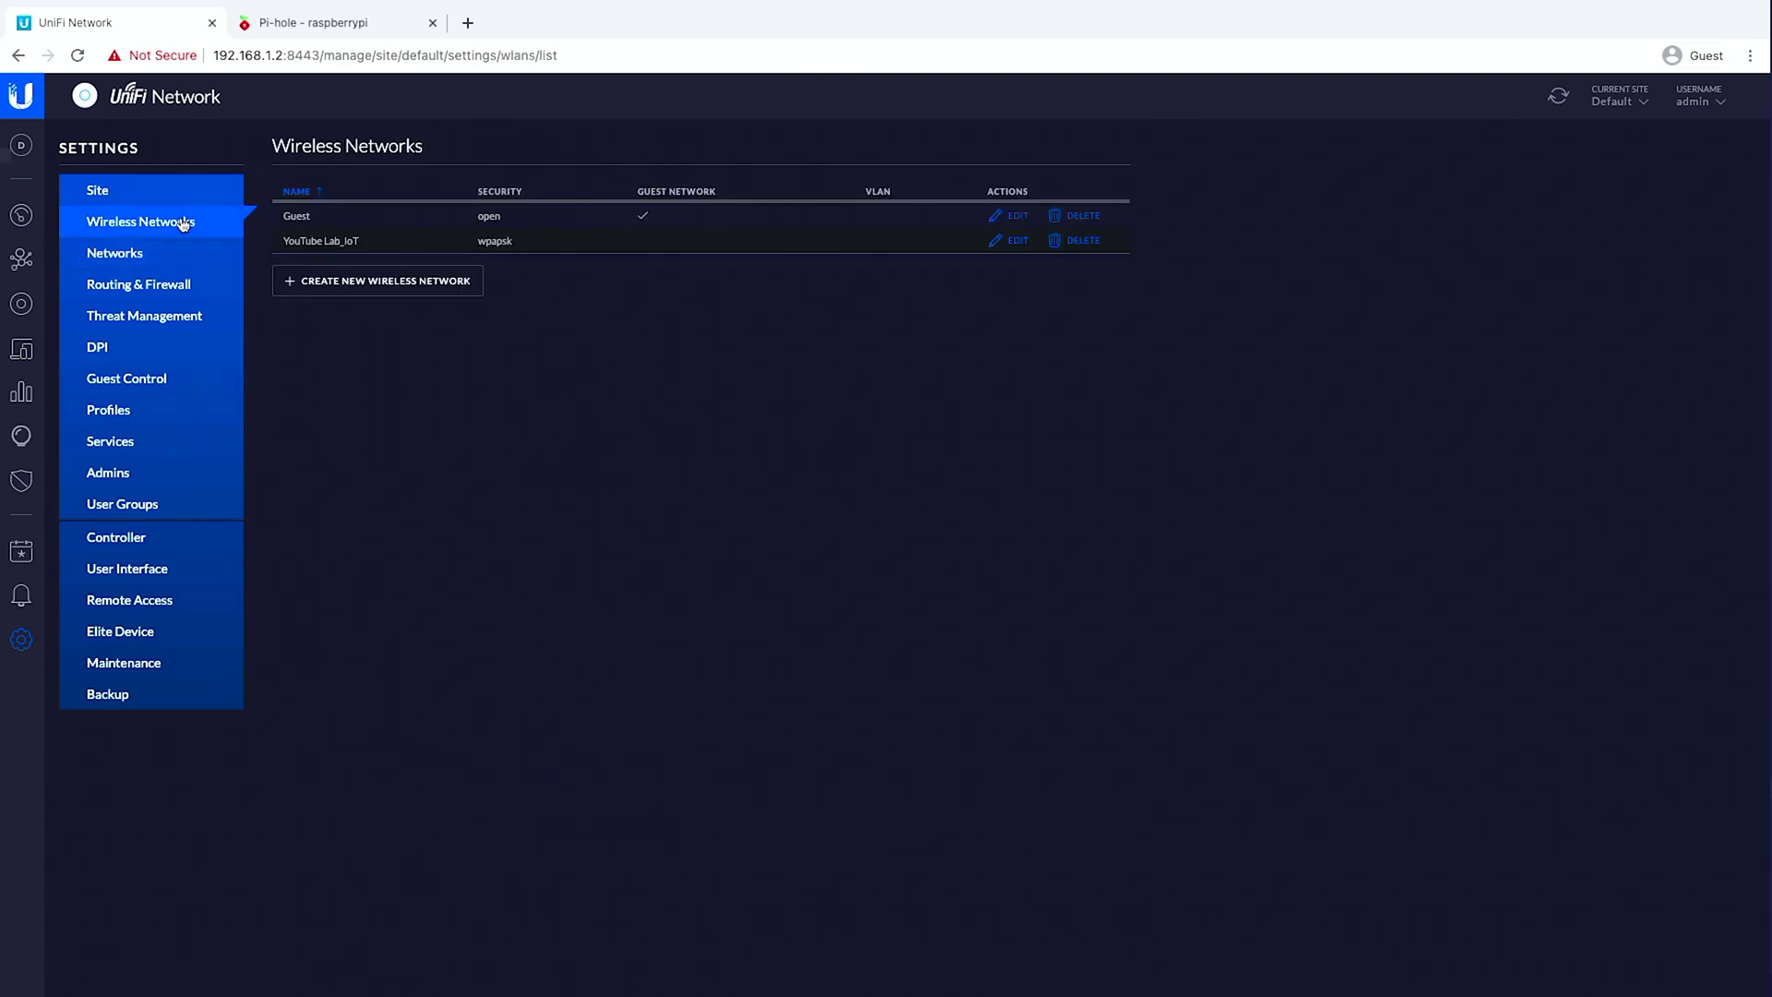
{"action": "left_click", "coordinate": [1015, 218]}
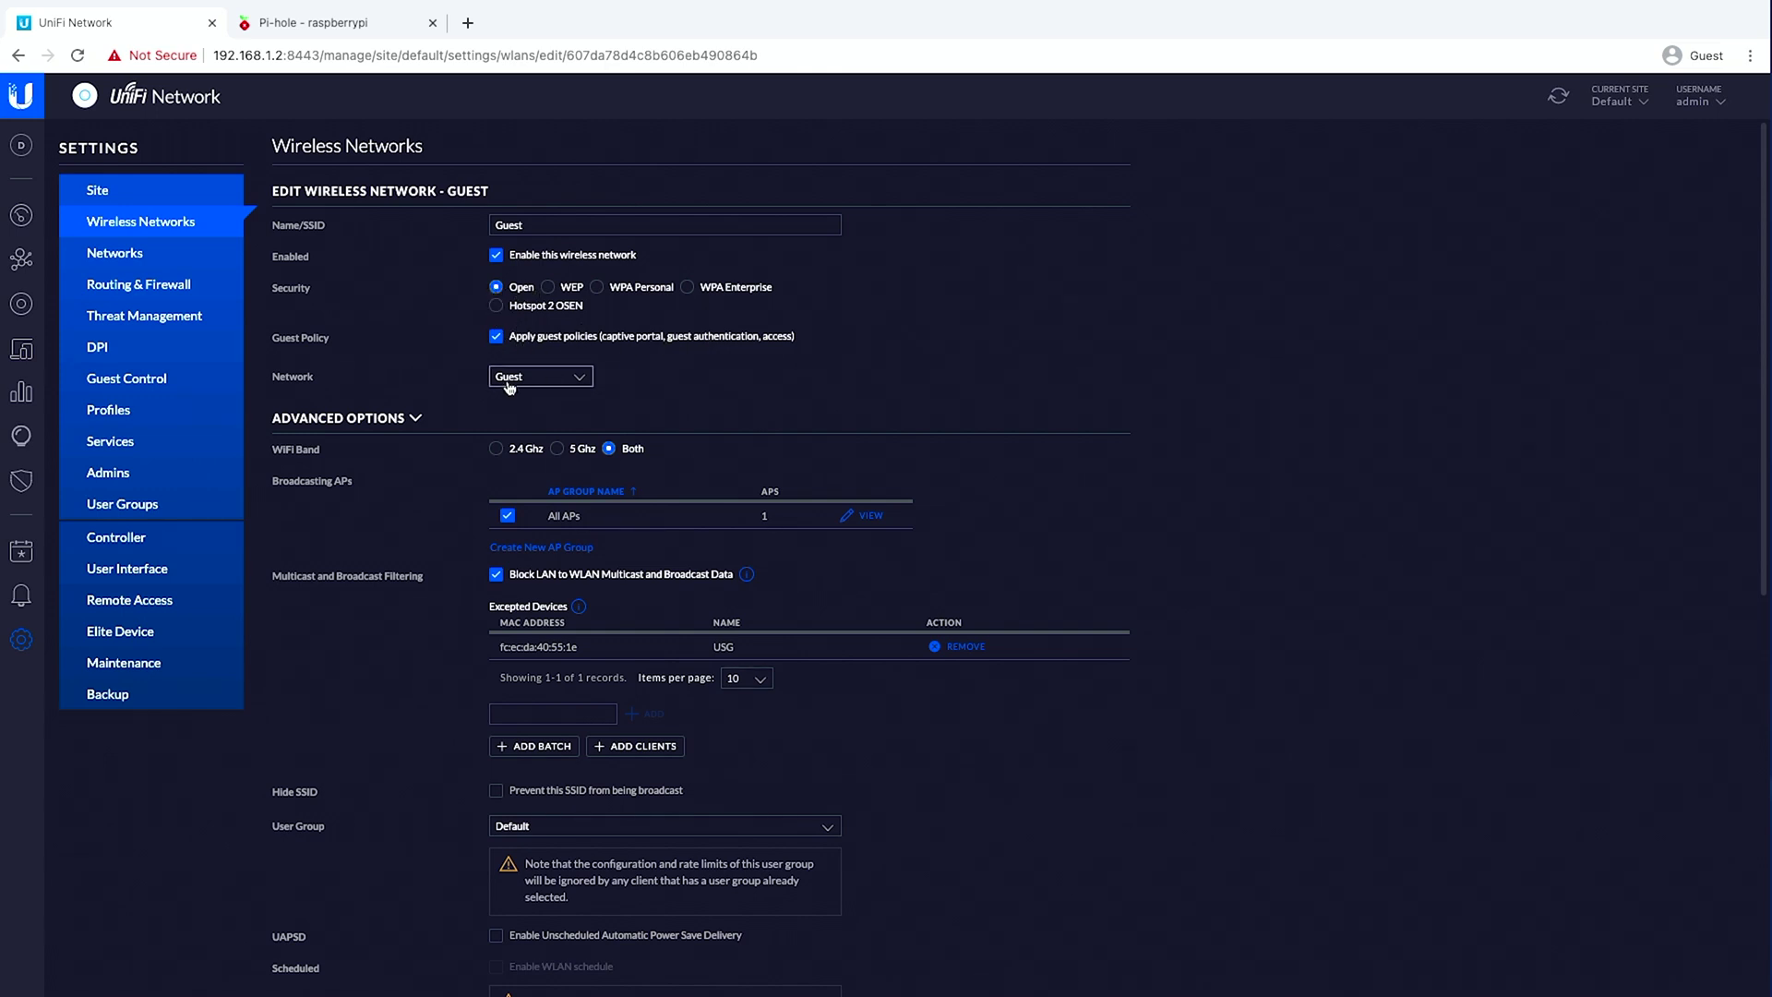
{"action": "scroll", "coordinate": [464, 595], "scroll_direction": "down", "scroll_amount": 2}
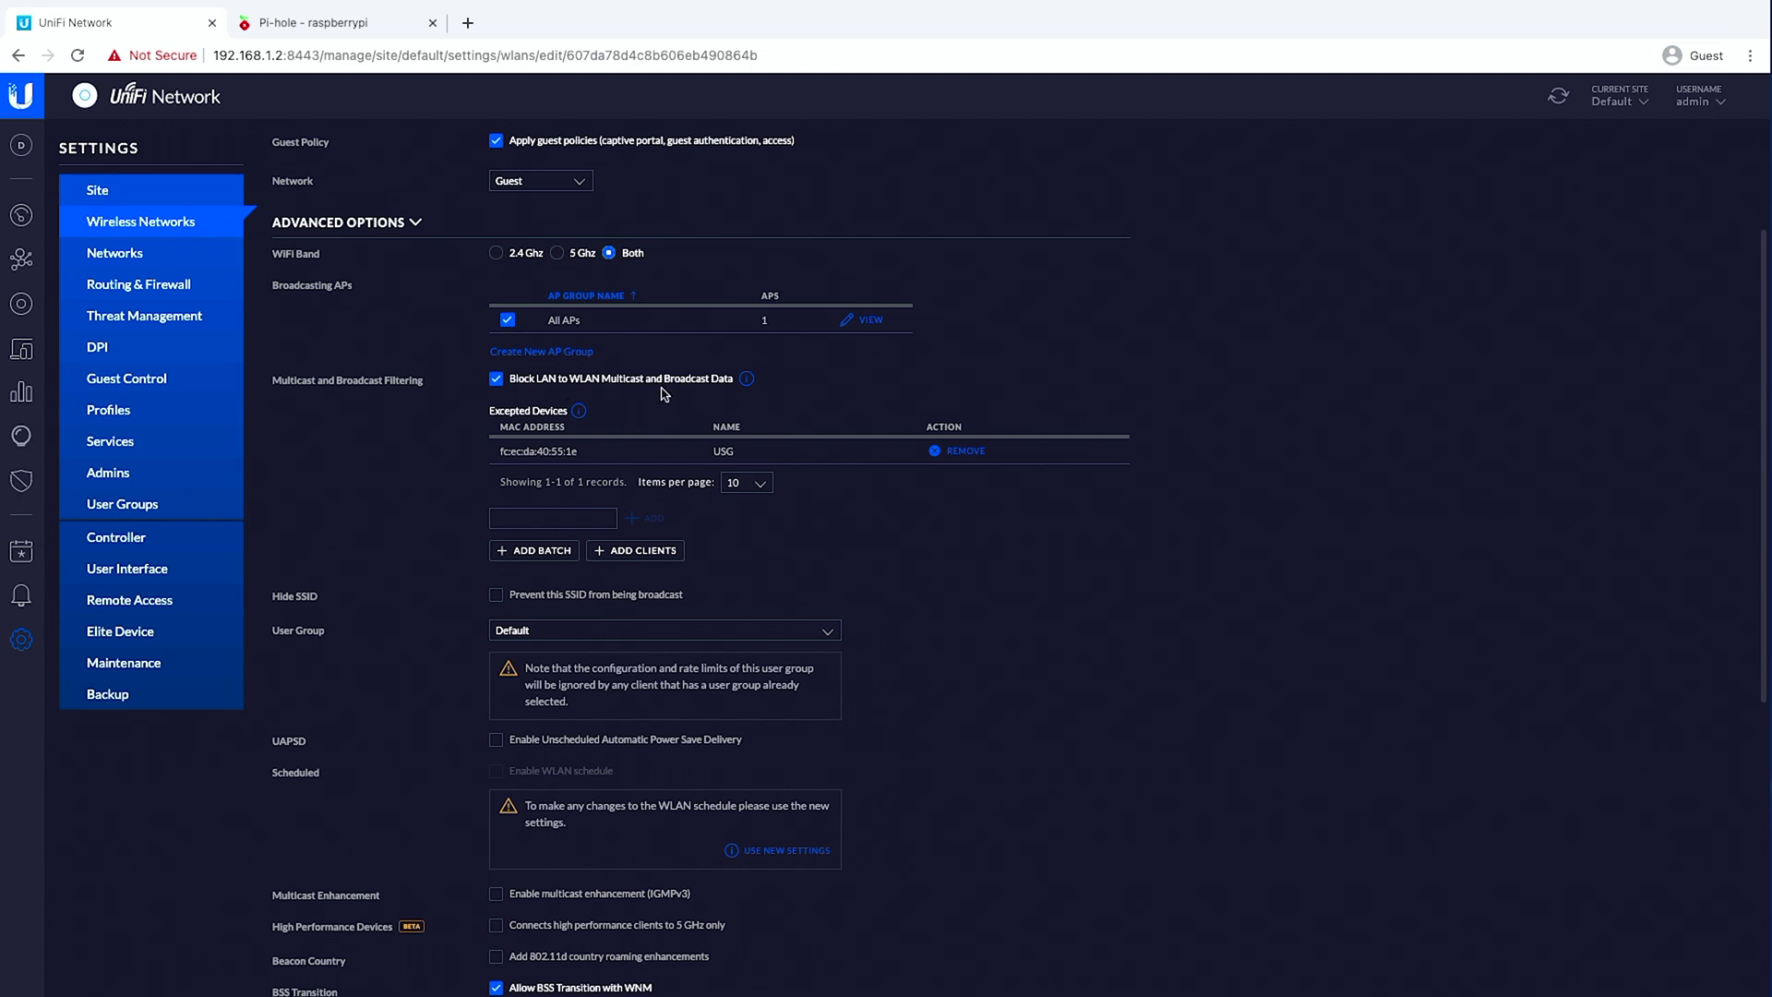
{"action": "scroll", "coordinate": [685, 400], "scroll_direction": "down", "scroll_amount": 1}
{"action": "scroll", "coordinate": [453, 445], "scroll_direction": "down", "scroll_amount": 4}
{"action": "scroll", "coordinate": [453, 446], "scroll_direction": "up", "scroll_amount": 1}
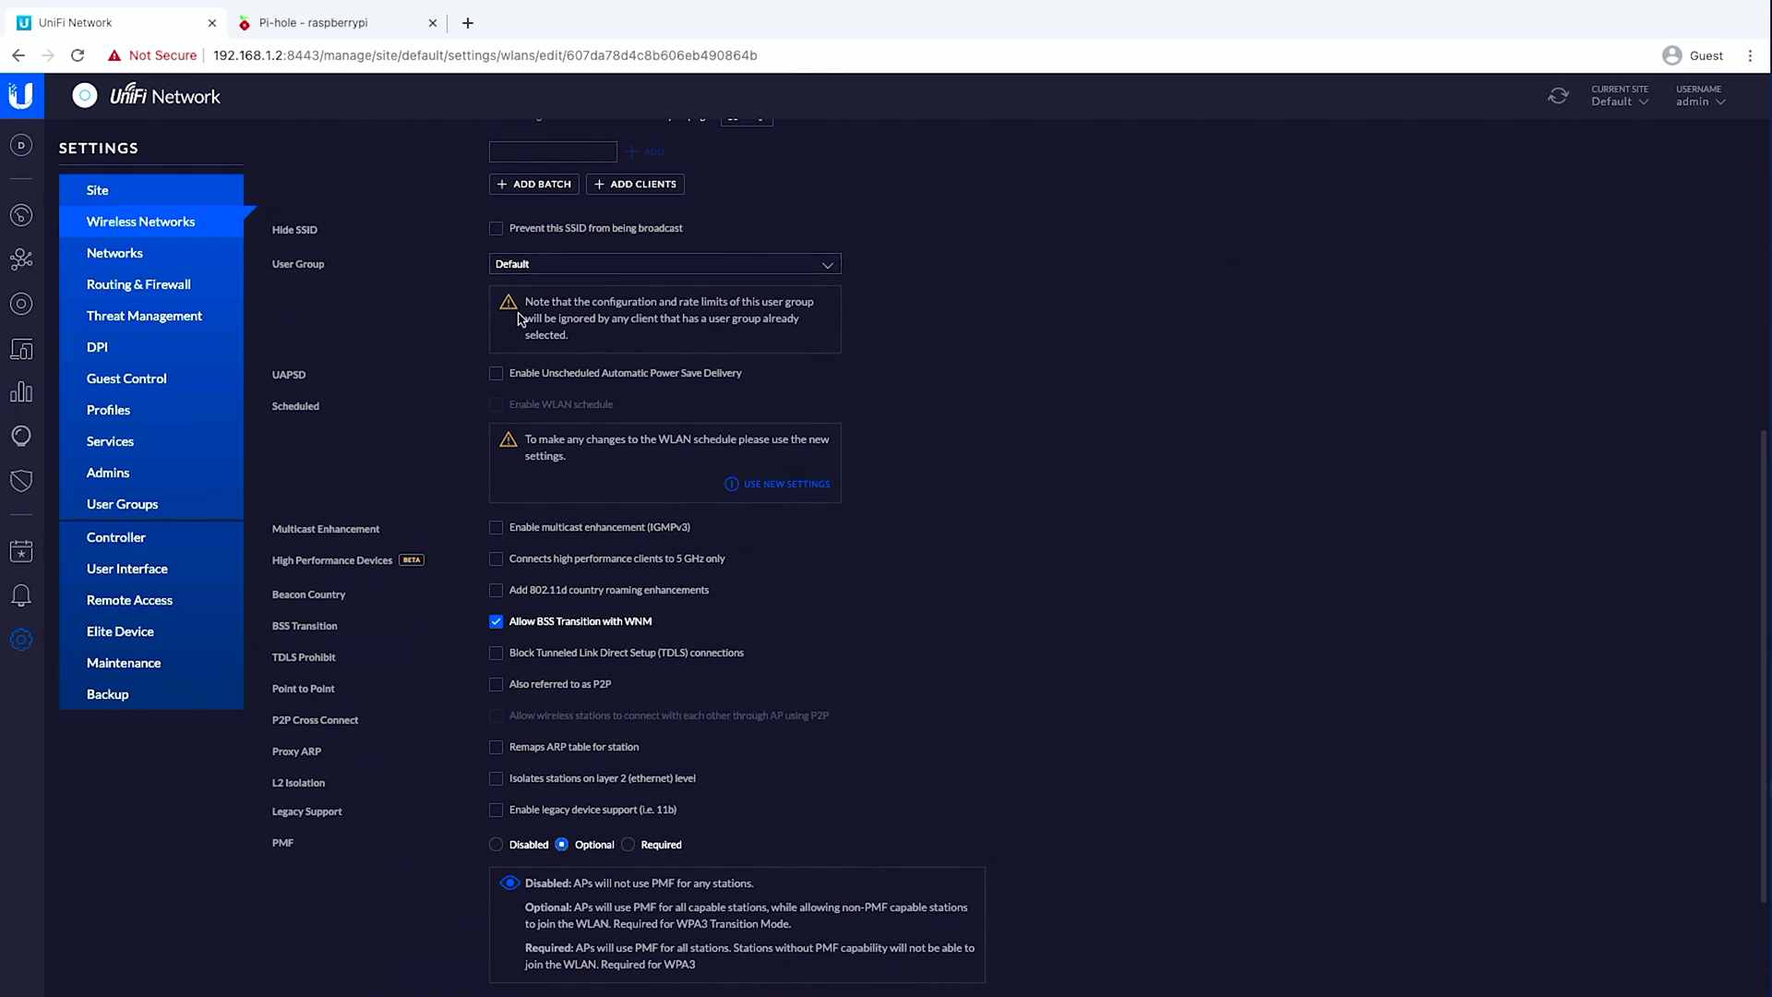
{"action": "scroll", "coordinate": [459, 330], "scroll_direction": "down", "scroll_amount": 1}
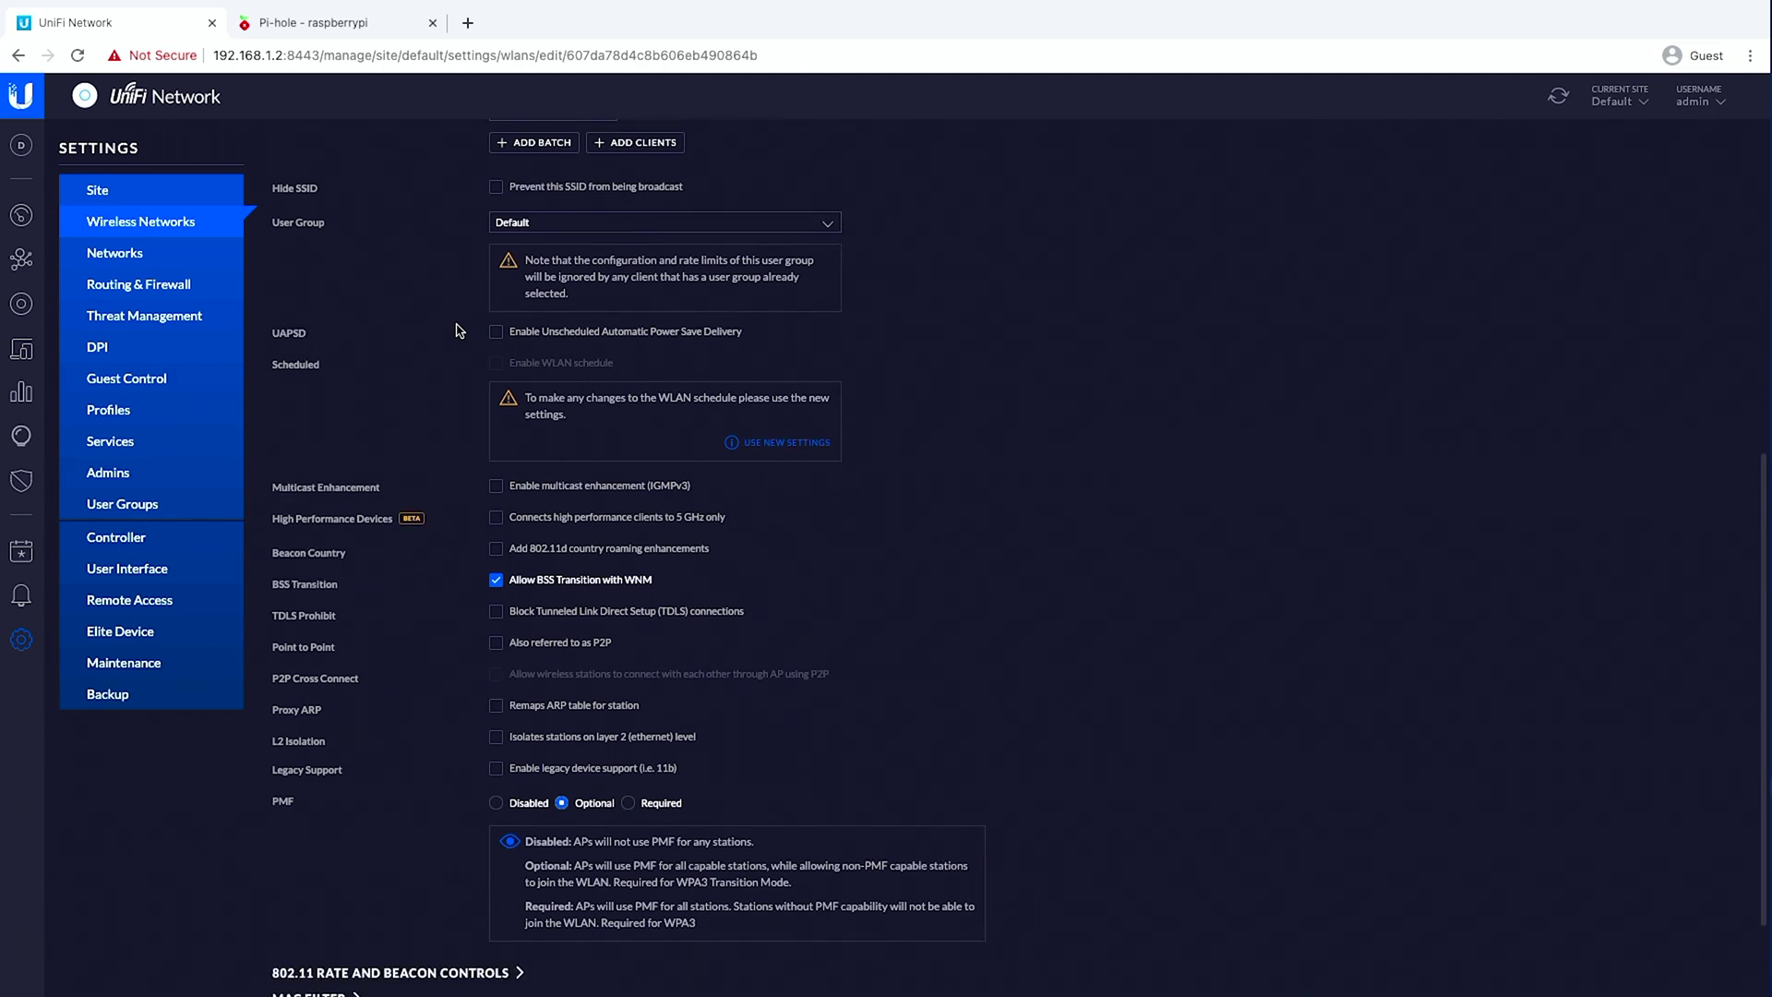
{"action": "scroll", "coordinate": [459, 331], "scroll_direction": "down", "scroll_amount": 1}
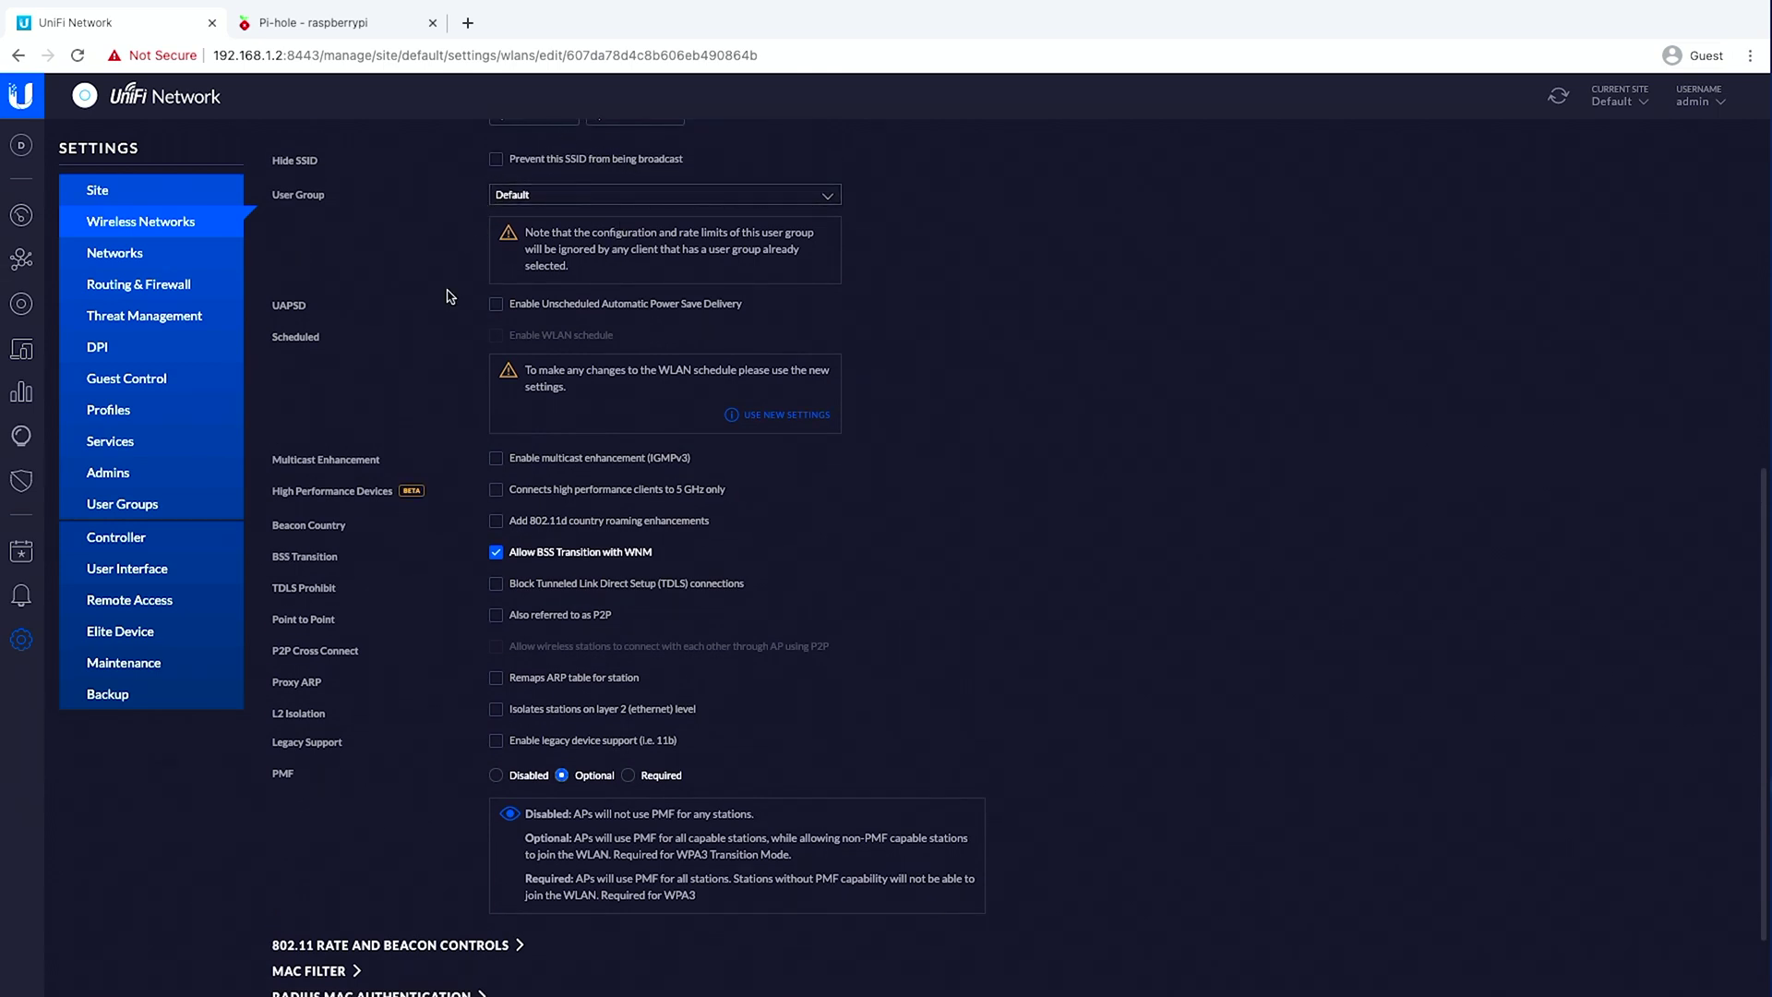
{"action": "scroll", "coordinate": [450, 295], "scroll_direction": "down", "scroll_amount": 1}
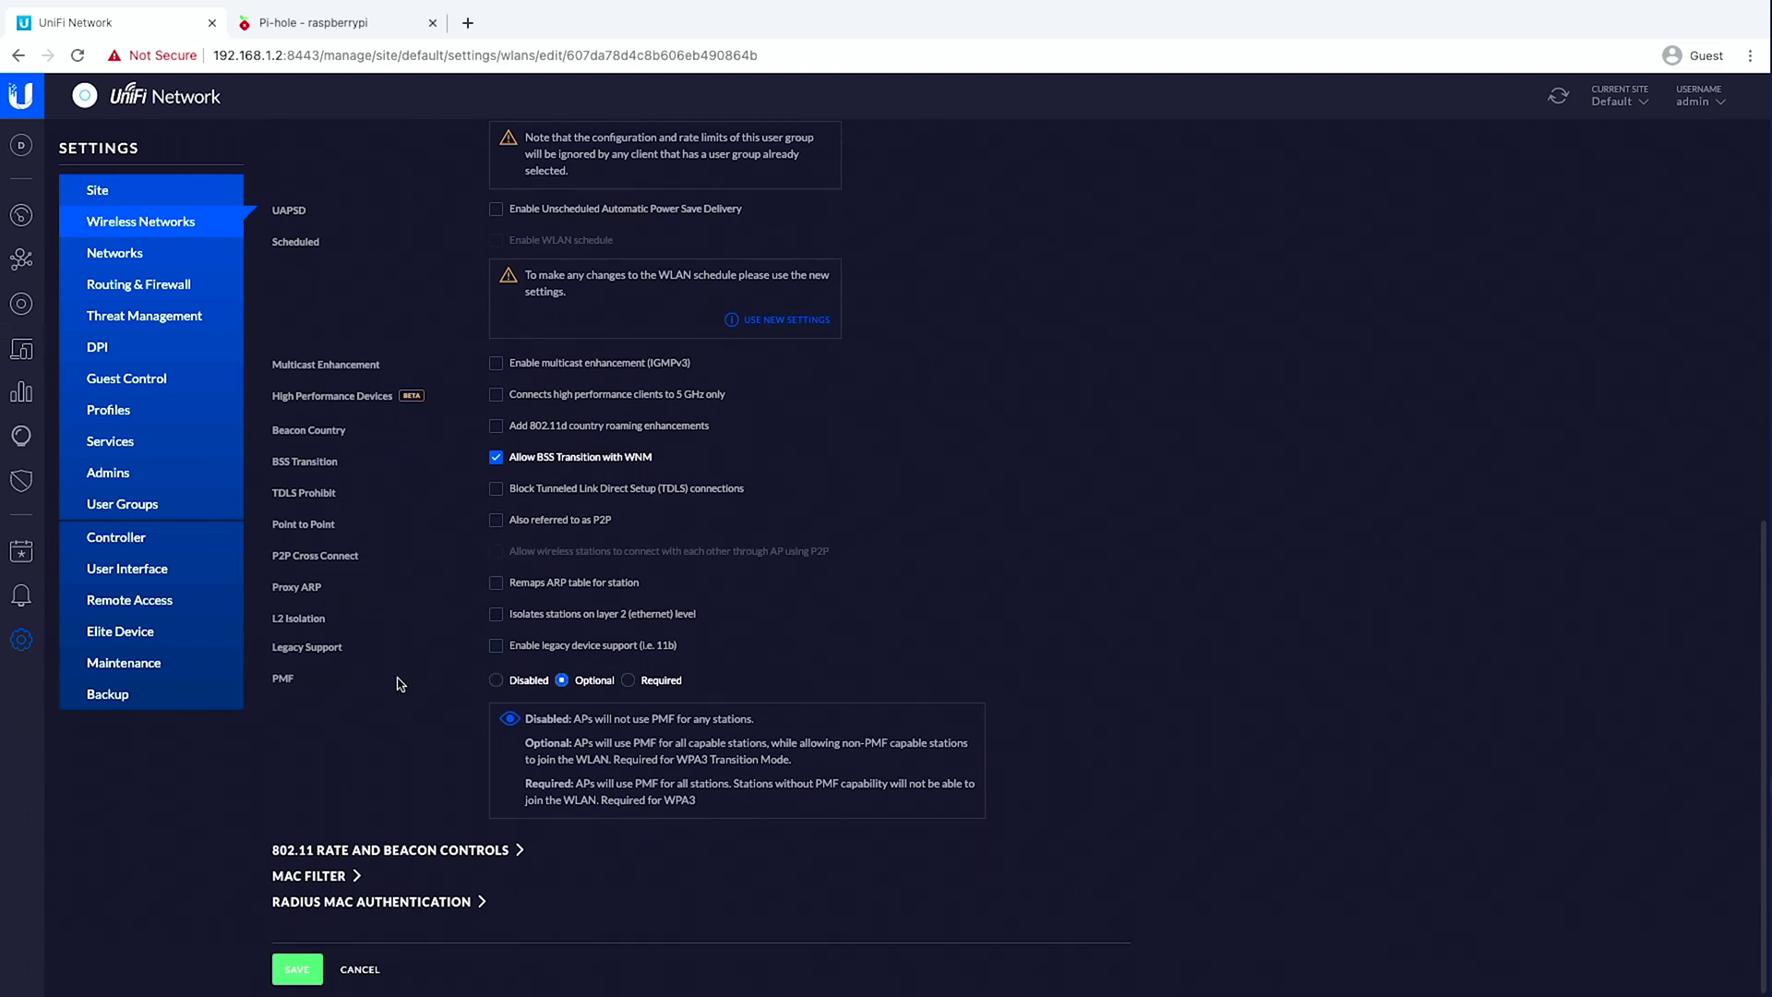
{"action": "left_click", "coordinate": [142, 380]}
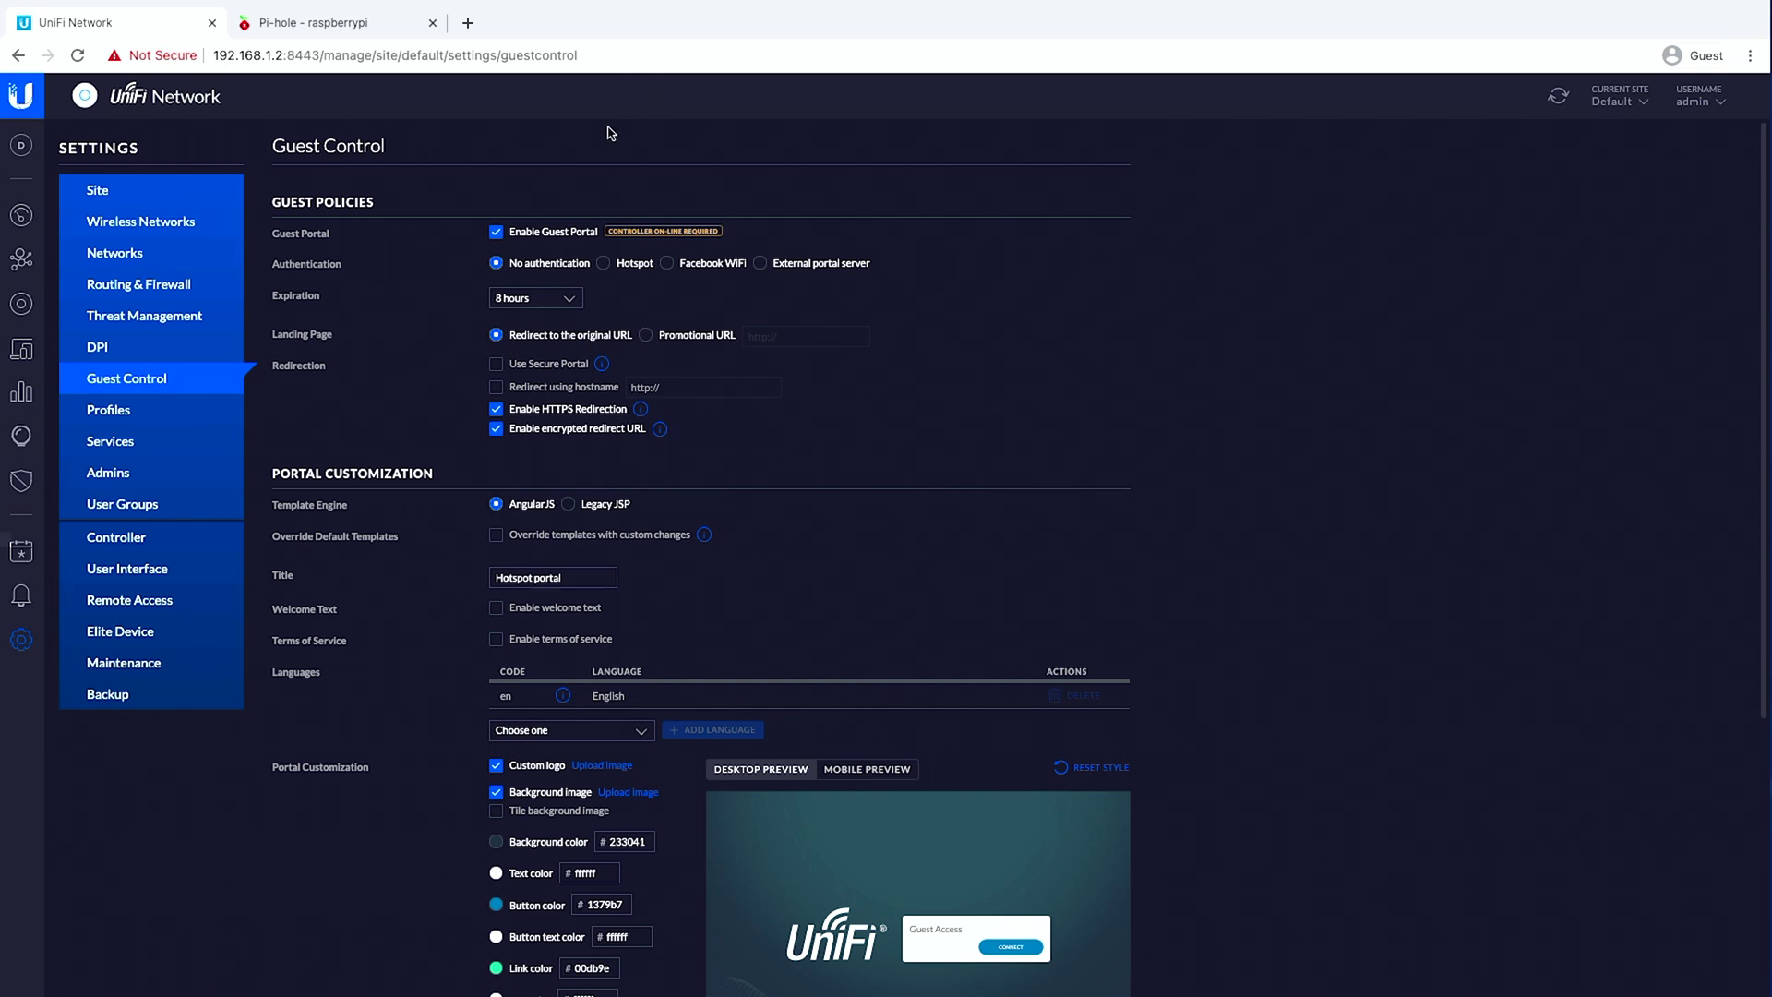
Step: Check guest access restrictions on 192.168.0.0/16, 172.16.0.0/12 and 10.0.0.0/8, then go to Routing & Firewall
{"action": "mouse_move", "coordinate": [603, 368]}
{"action": "scroll", "coordinate": [515, 374], "scroll_direction": "down", "scroll_amount": 3}
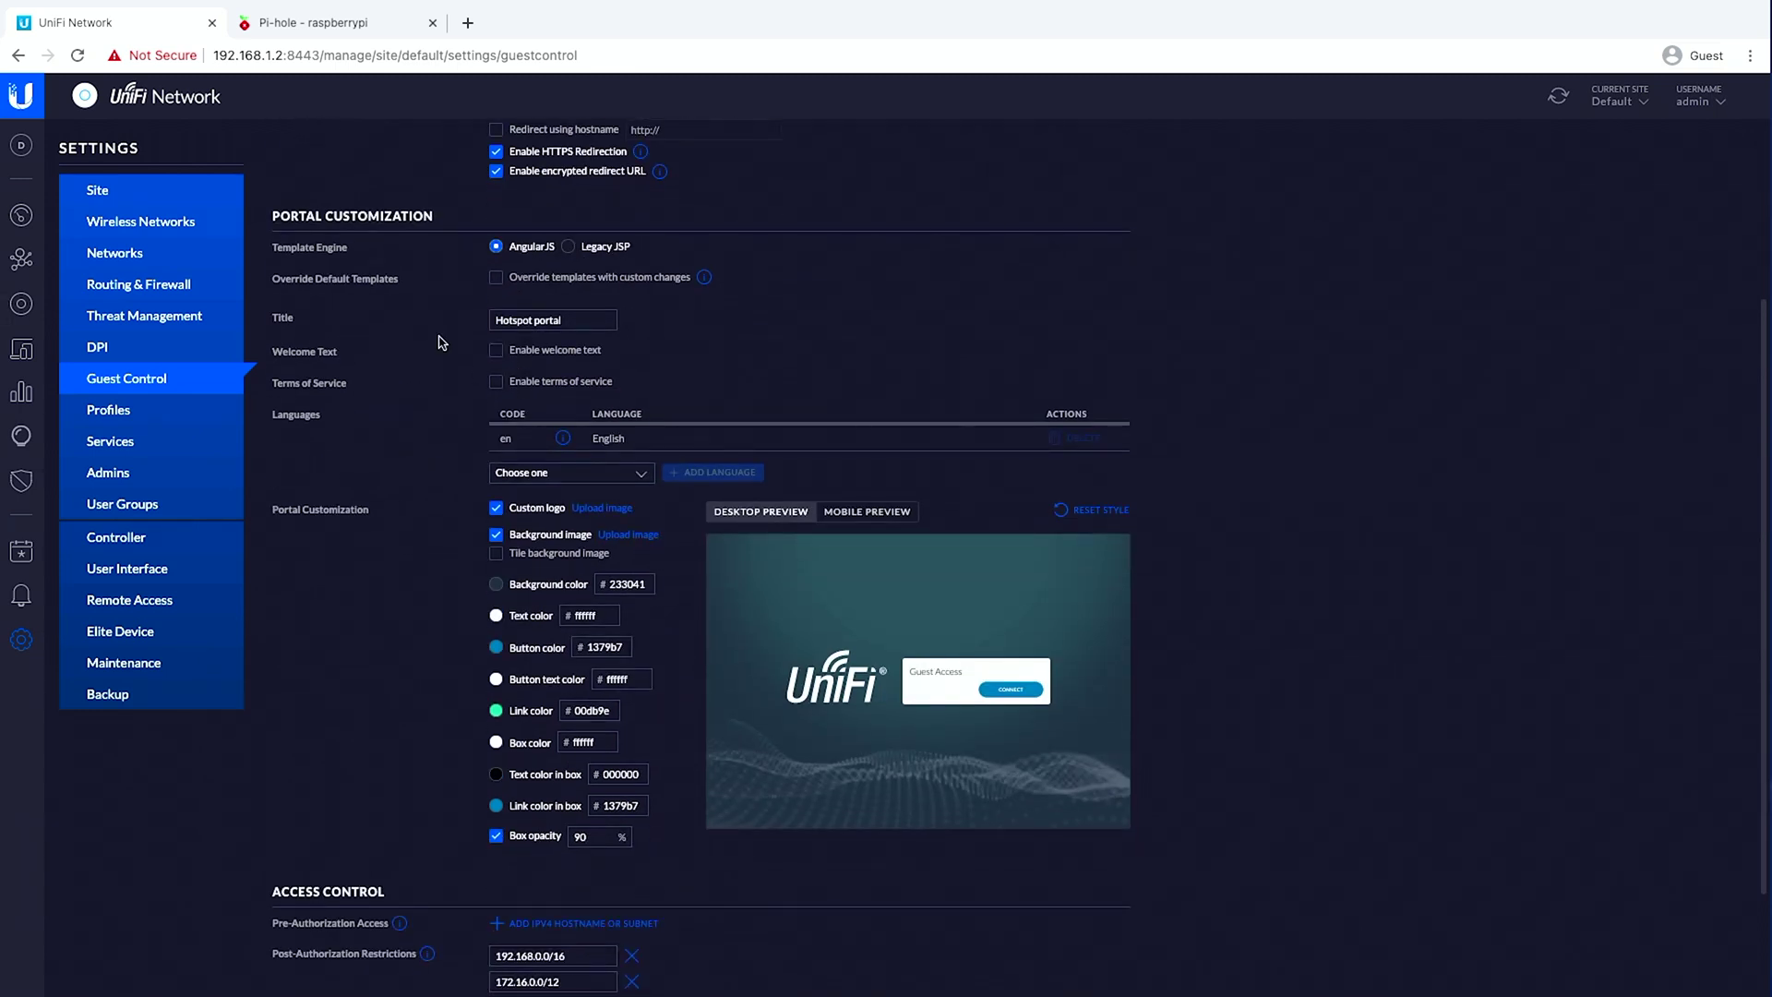
{"action": "scroll", "coordinate": [448, 303], "scroll_direction": "down", "scroll_amount": 2}
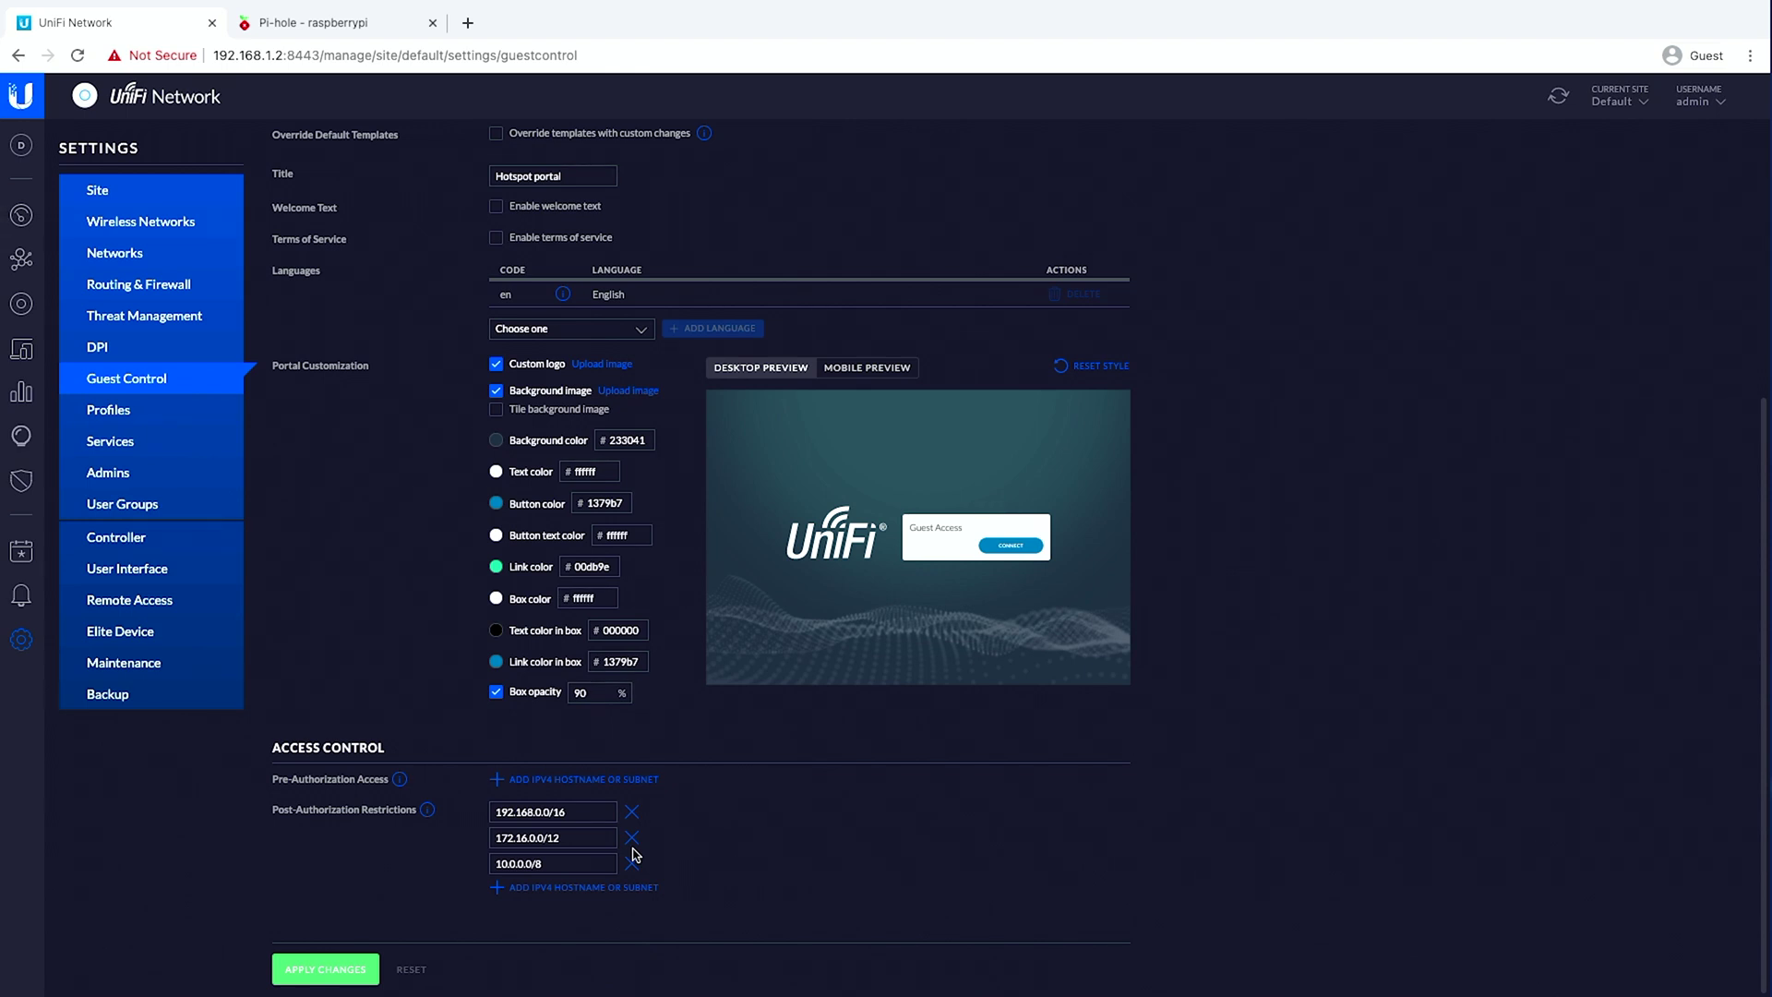
{"action": "left_click", "coordinate": [168, 293]}
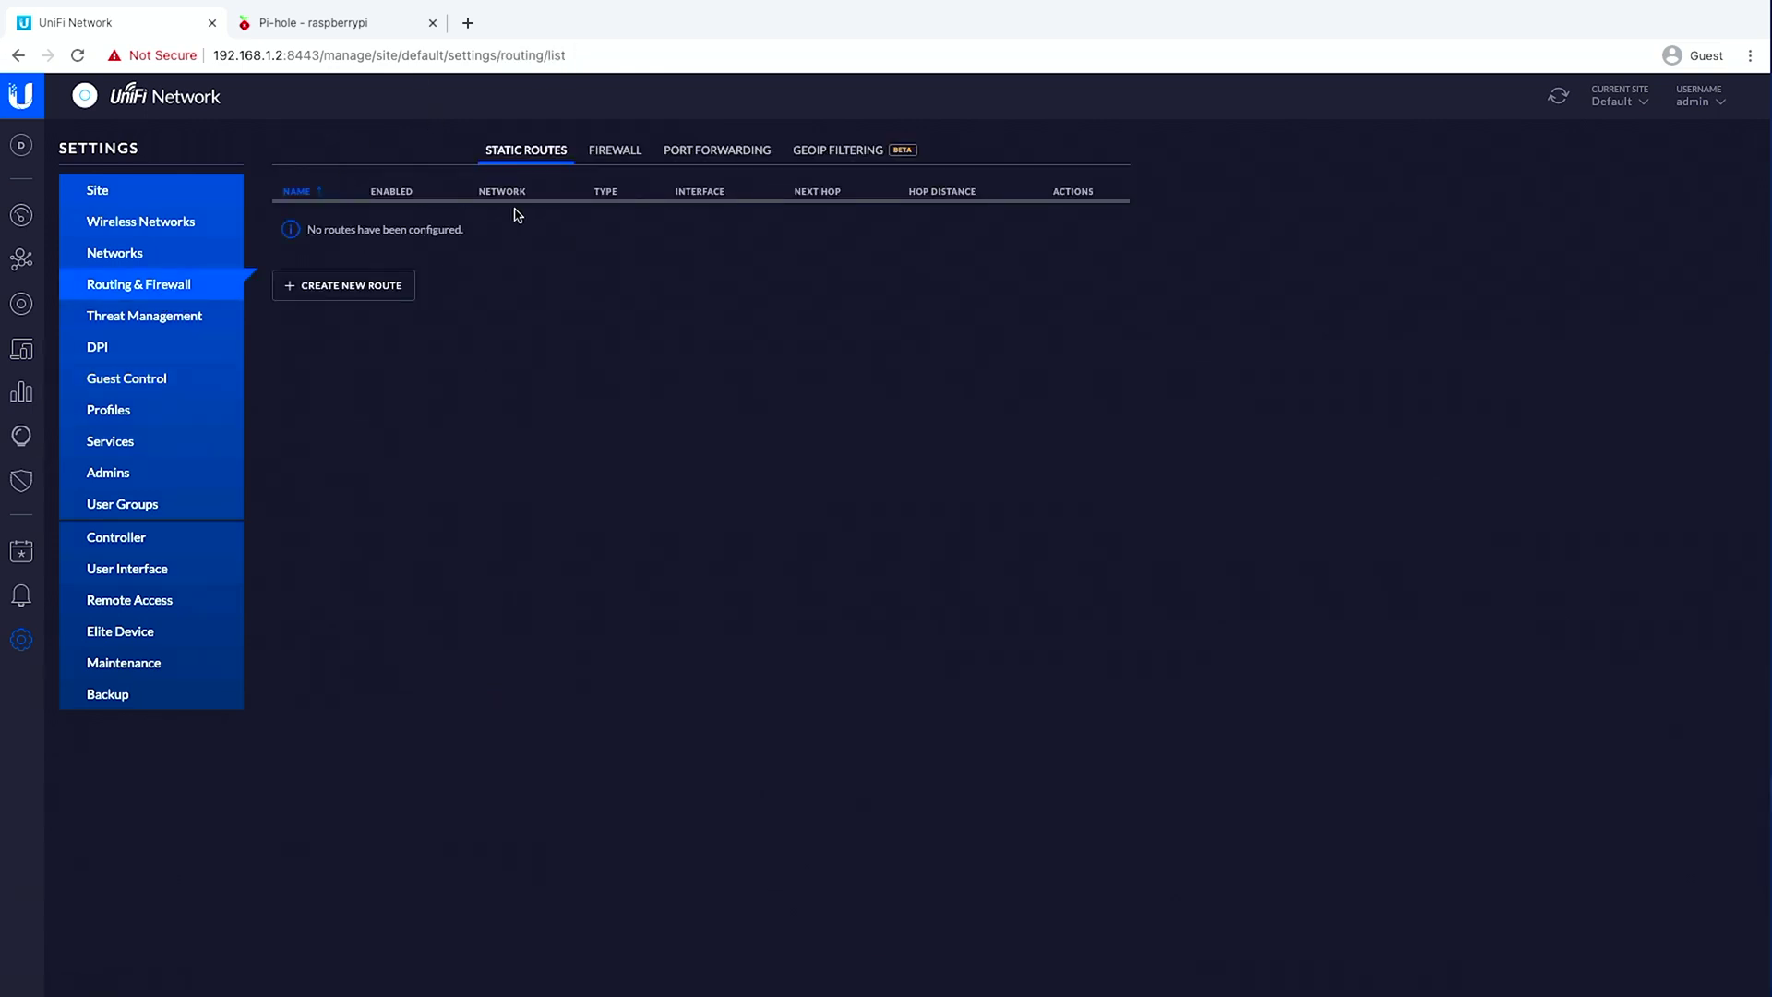
Step: View the WAN IN firewall rules, then go to the User Interface preferences
{"action": "left_click", "coordinate": [618, 157]}
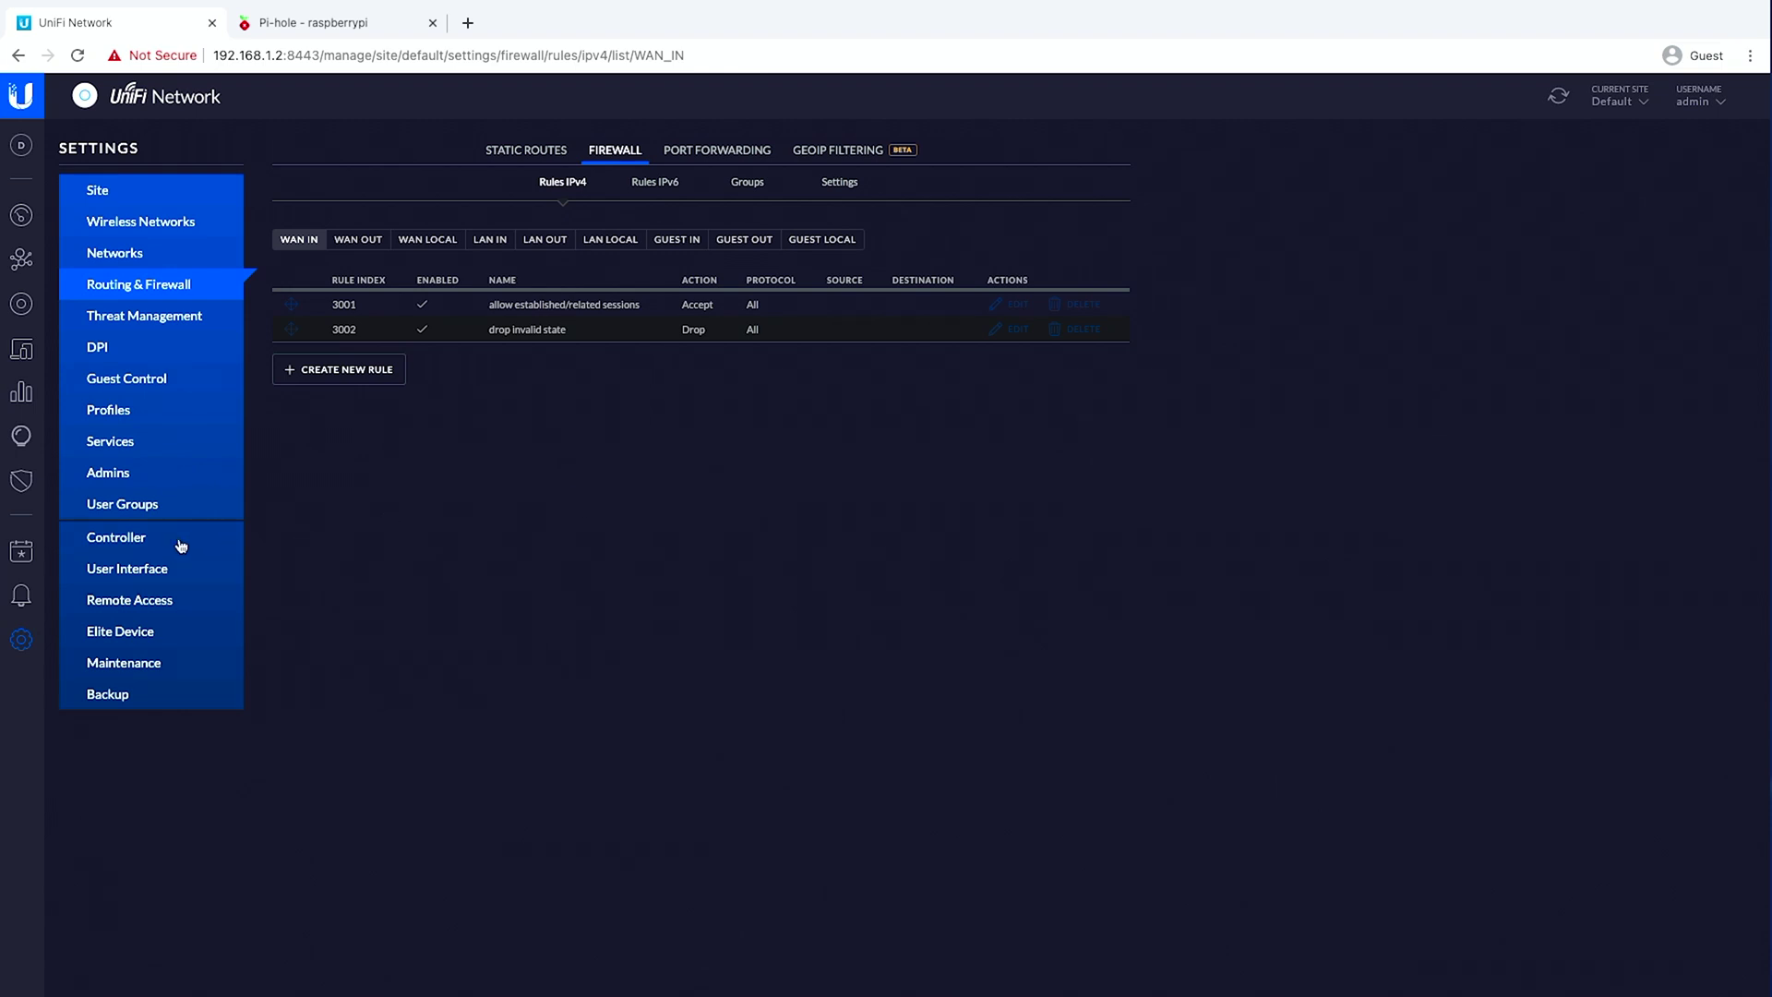
{"action": "left_click", "coordinate": [143, 572]}
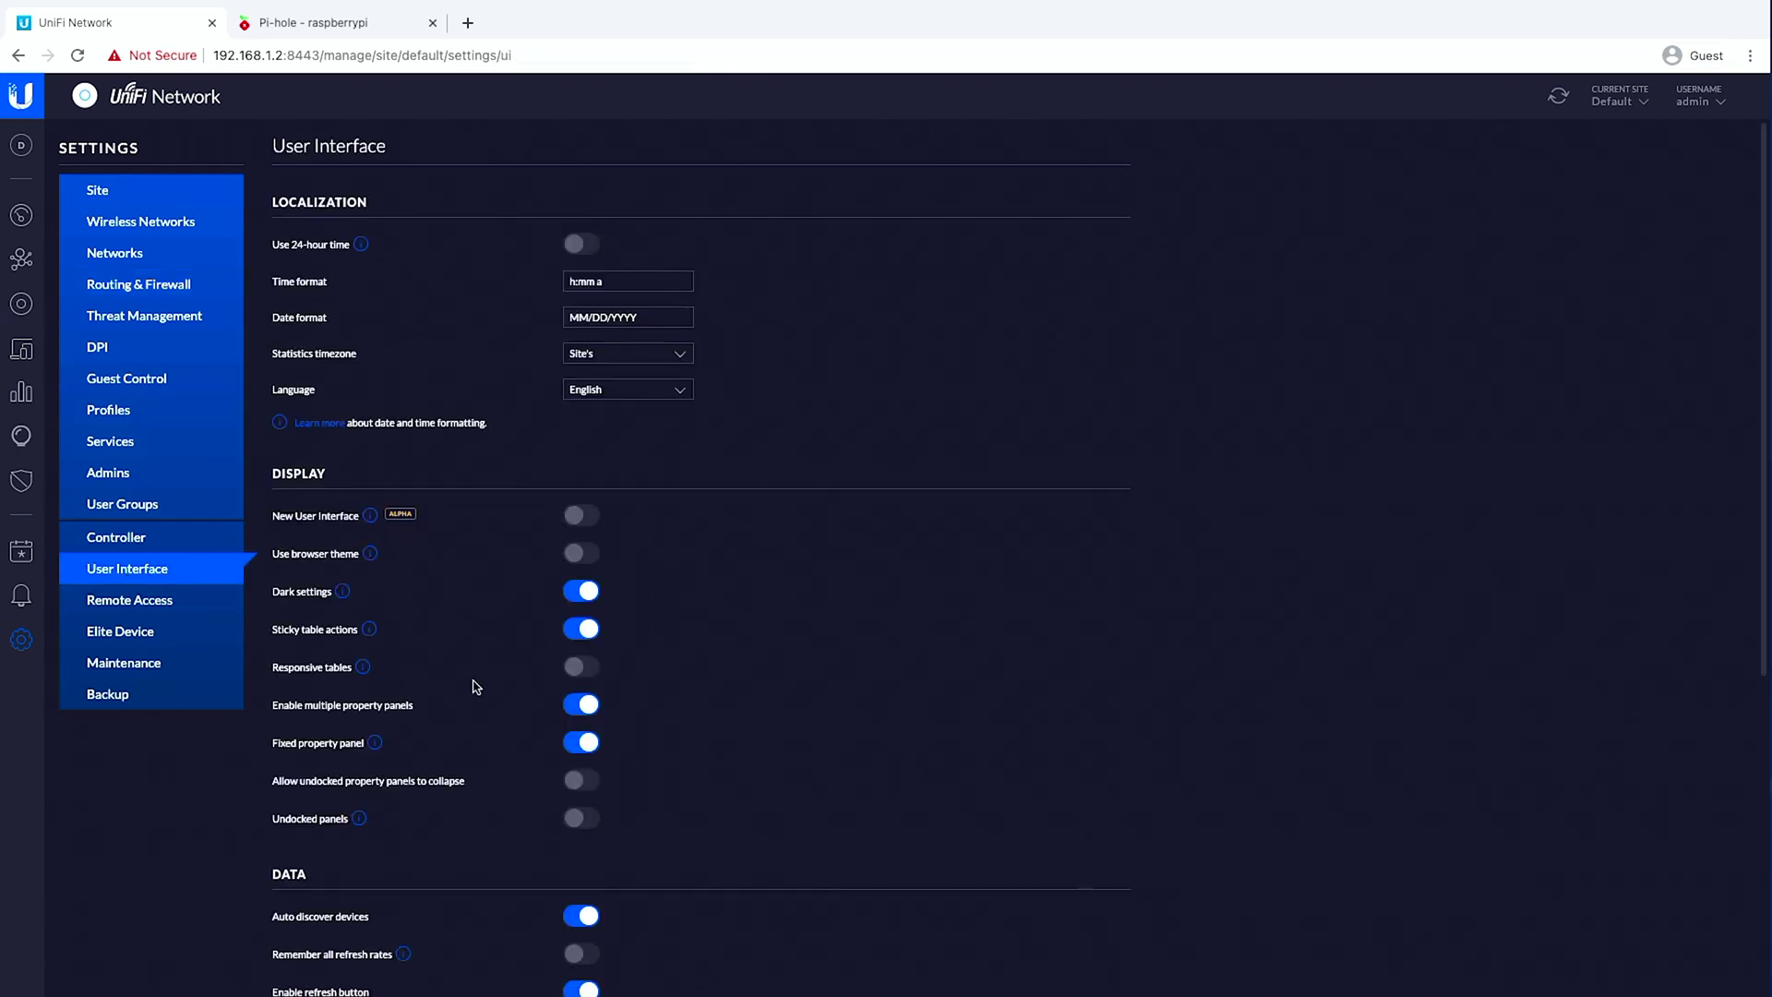
Step: Enable and apply the New User Interface, then deactivate it to return to the classic dashboard
{"action": "scroll", "coordinate": [475, 684], "scroll_direction": "down", "scroll_amount": 3}
{"action": "scroll", "coordinate": [476, 686], "scroll_direction": "up", "scroll_amount": 1}
{"action": "left_click", "coordinate": [583, 286]}
{"action": "scroll", "coordinate": [583, 286], "scroll_direction": "down", "scroll_amount": 3}
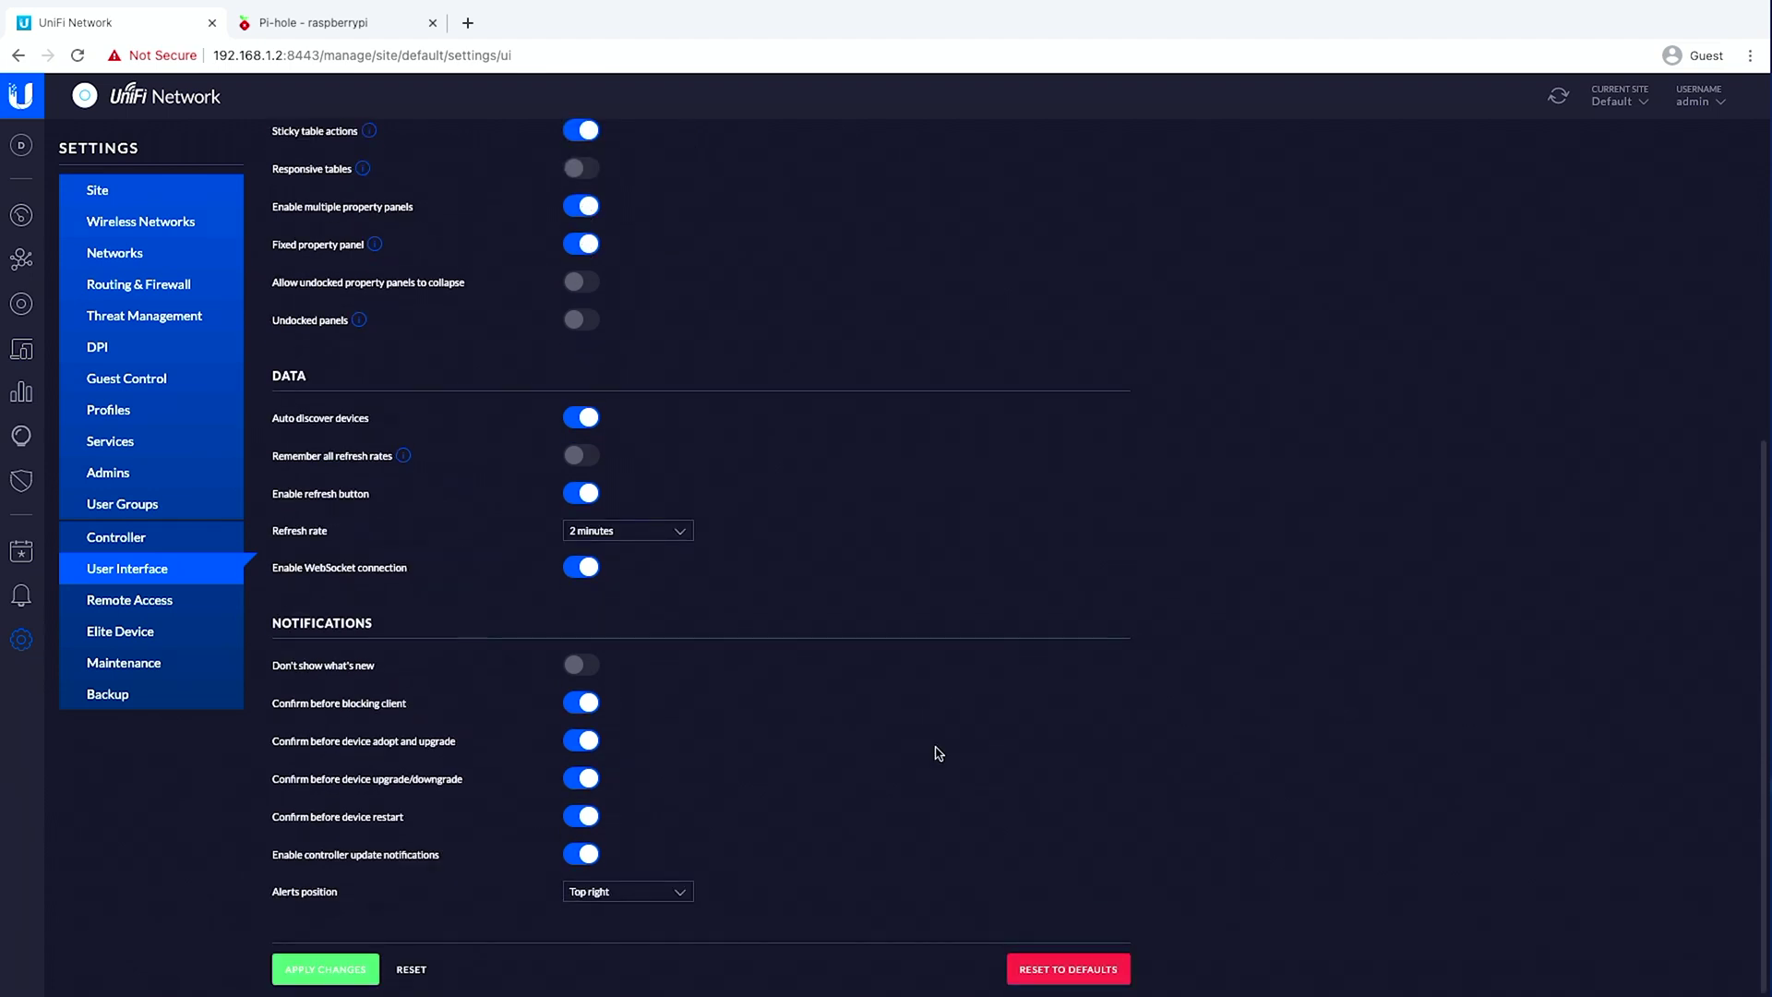
{"action": "left_click", "coordinate": [351, 972]}
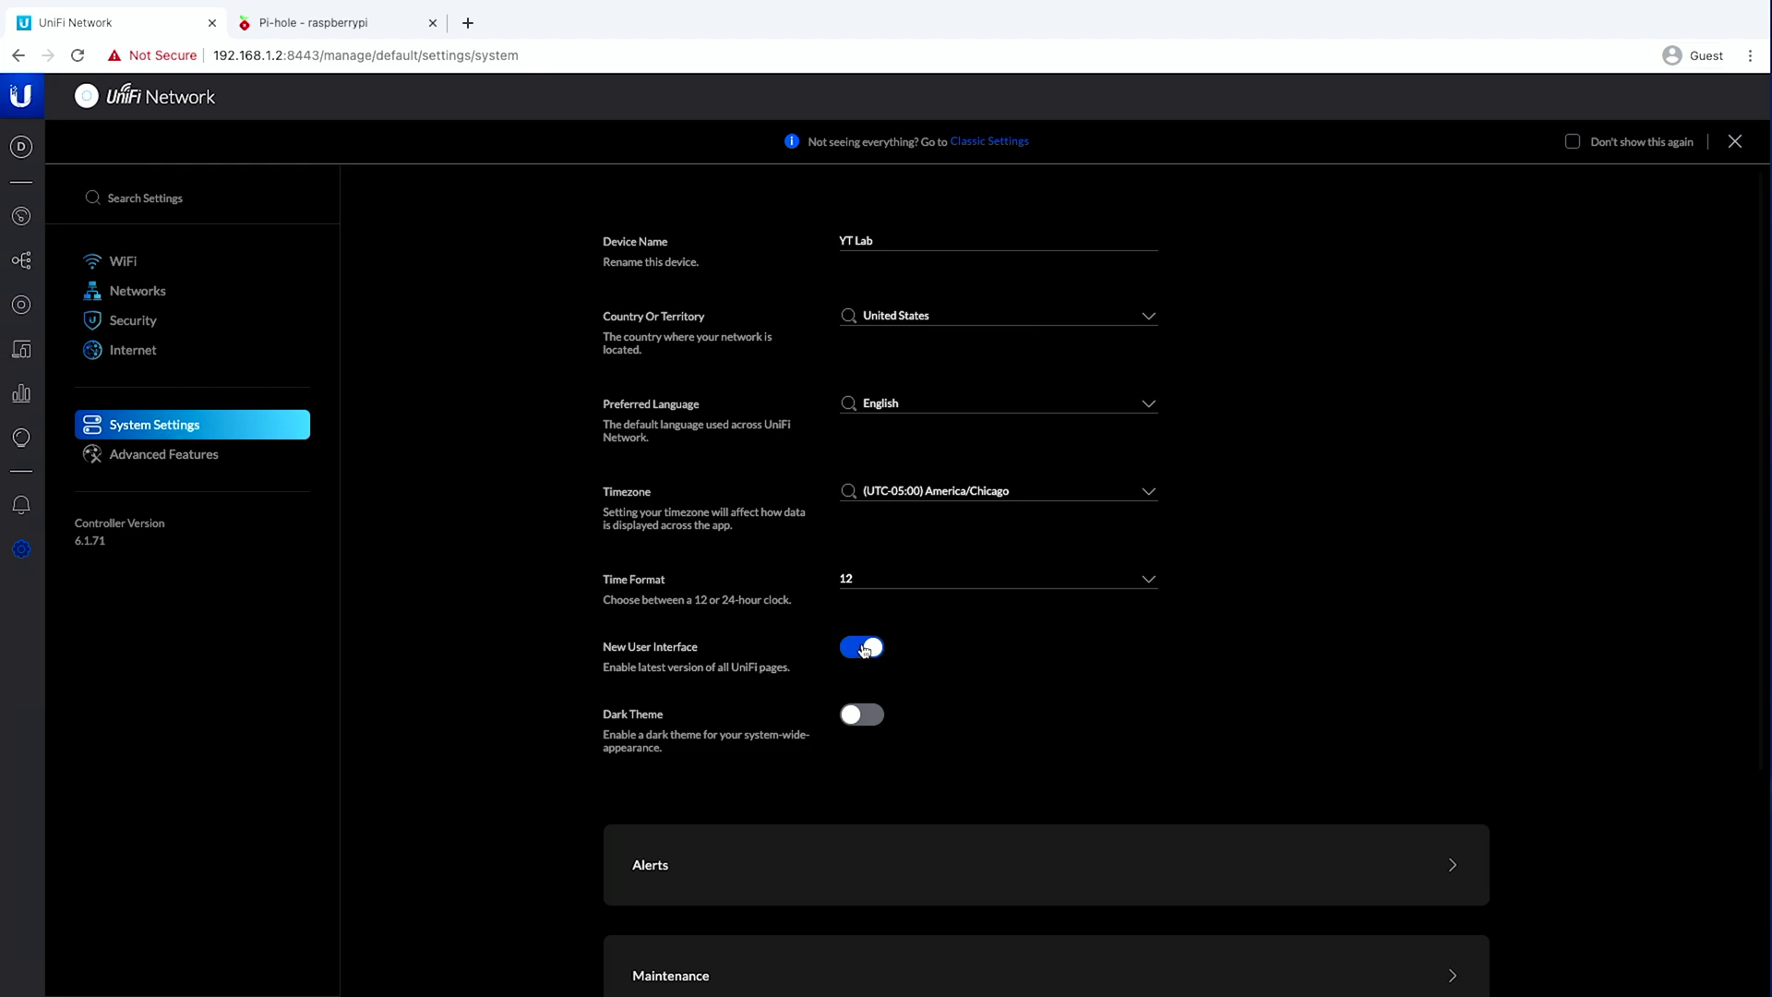
{"action": "left_click", "coordinate": [863, 649]}
{"action": "left_click", "coordinate": [1003, 591]}
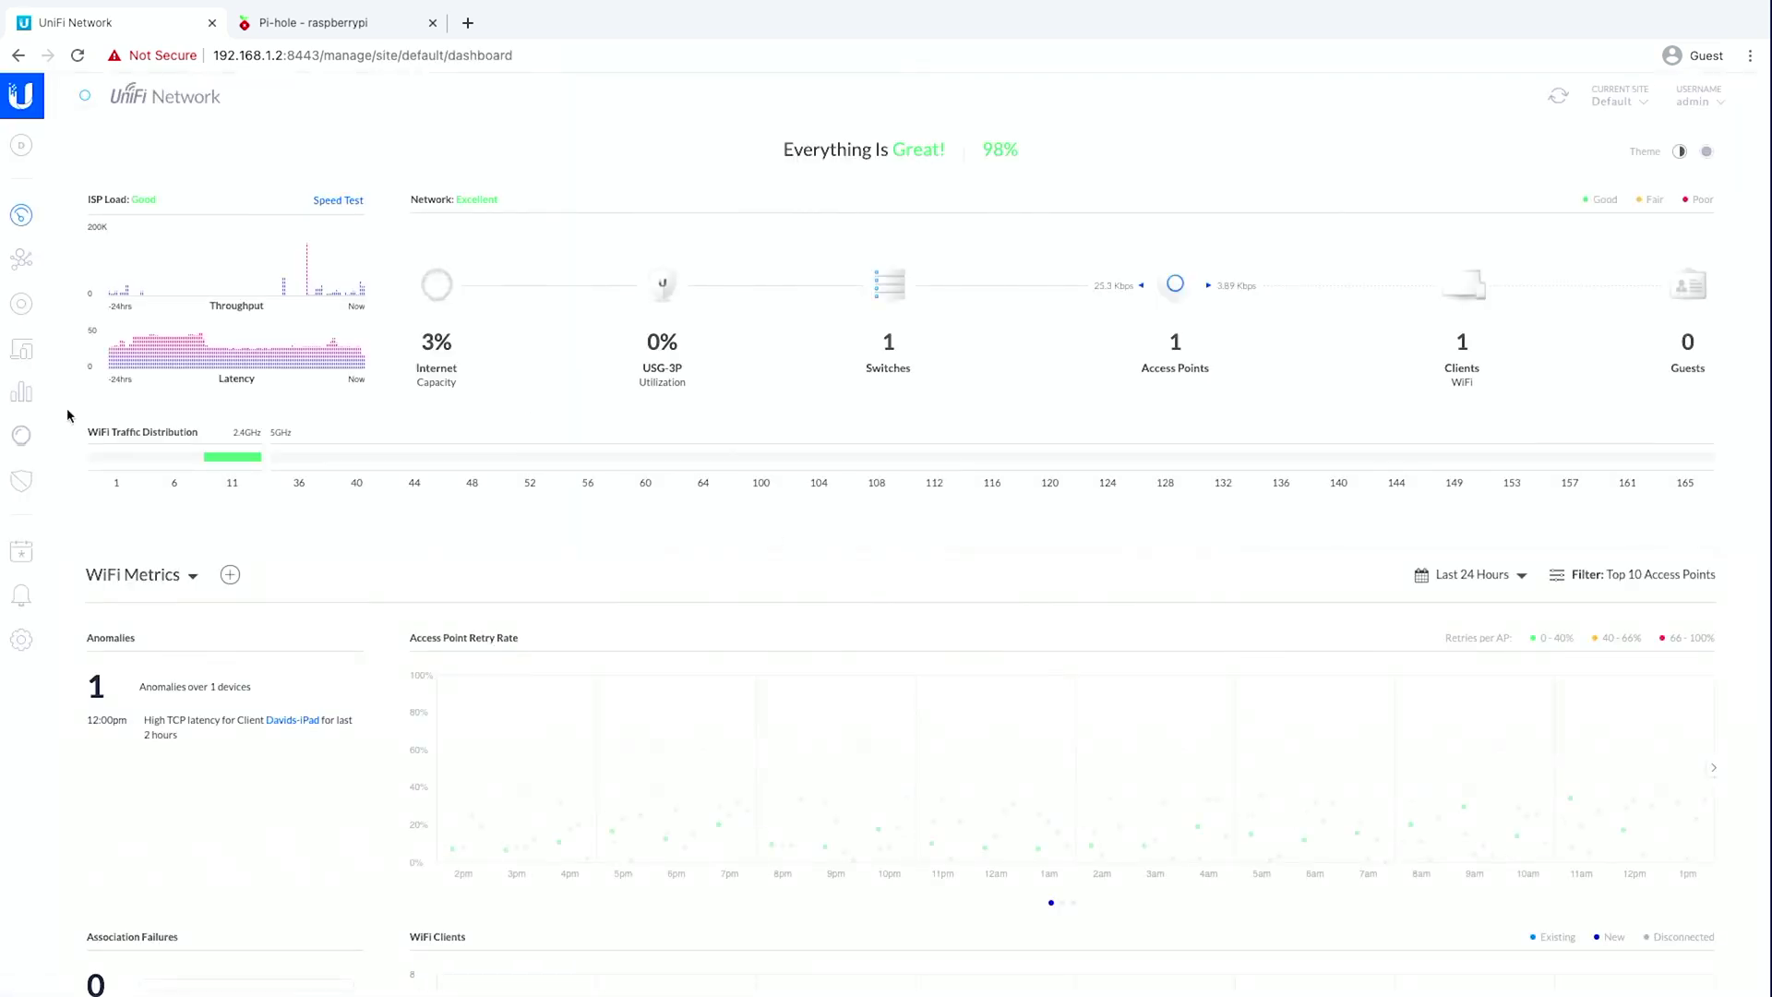
Step: Go to the firewall Groups list under Routing & Firewall
{"action": "left_click", "coordinate": [21, 640]}
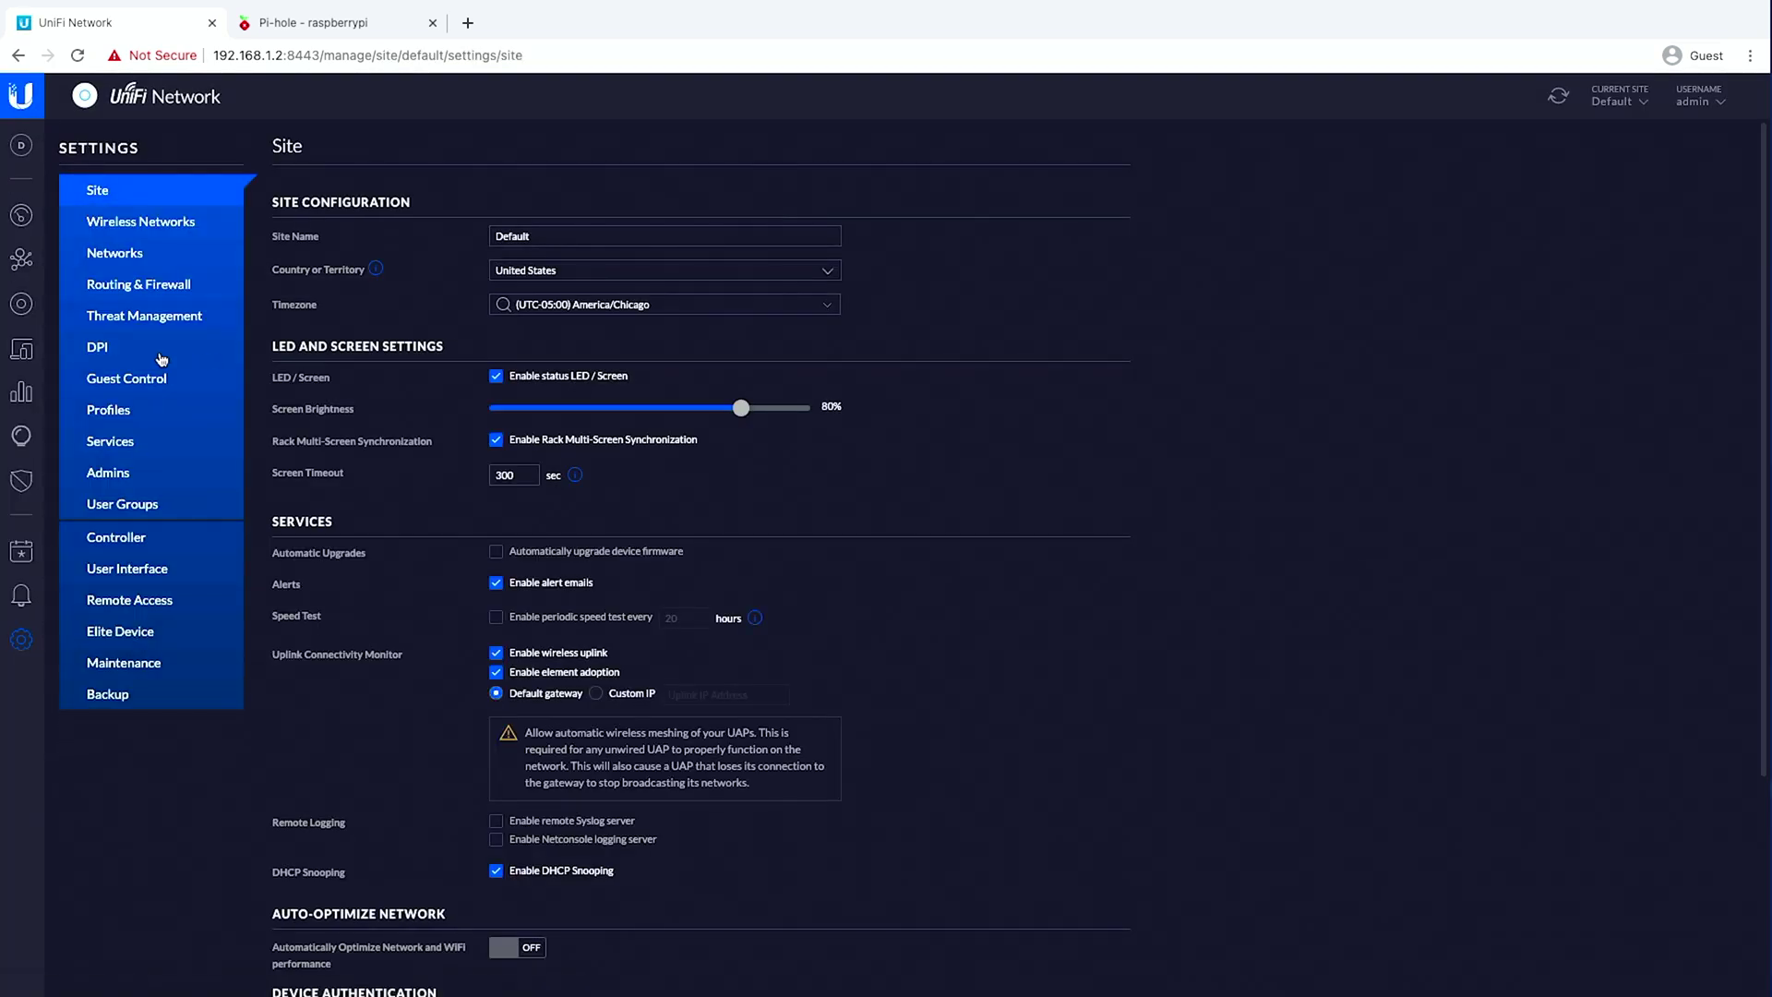
{"action": "left_click", "coordinate": [179, 290]}
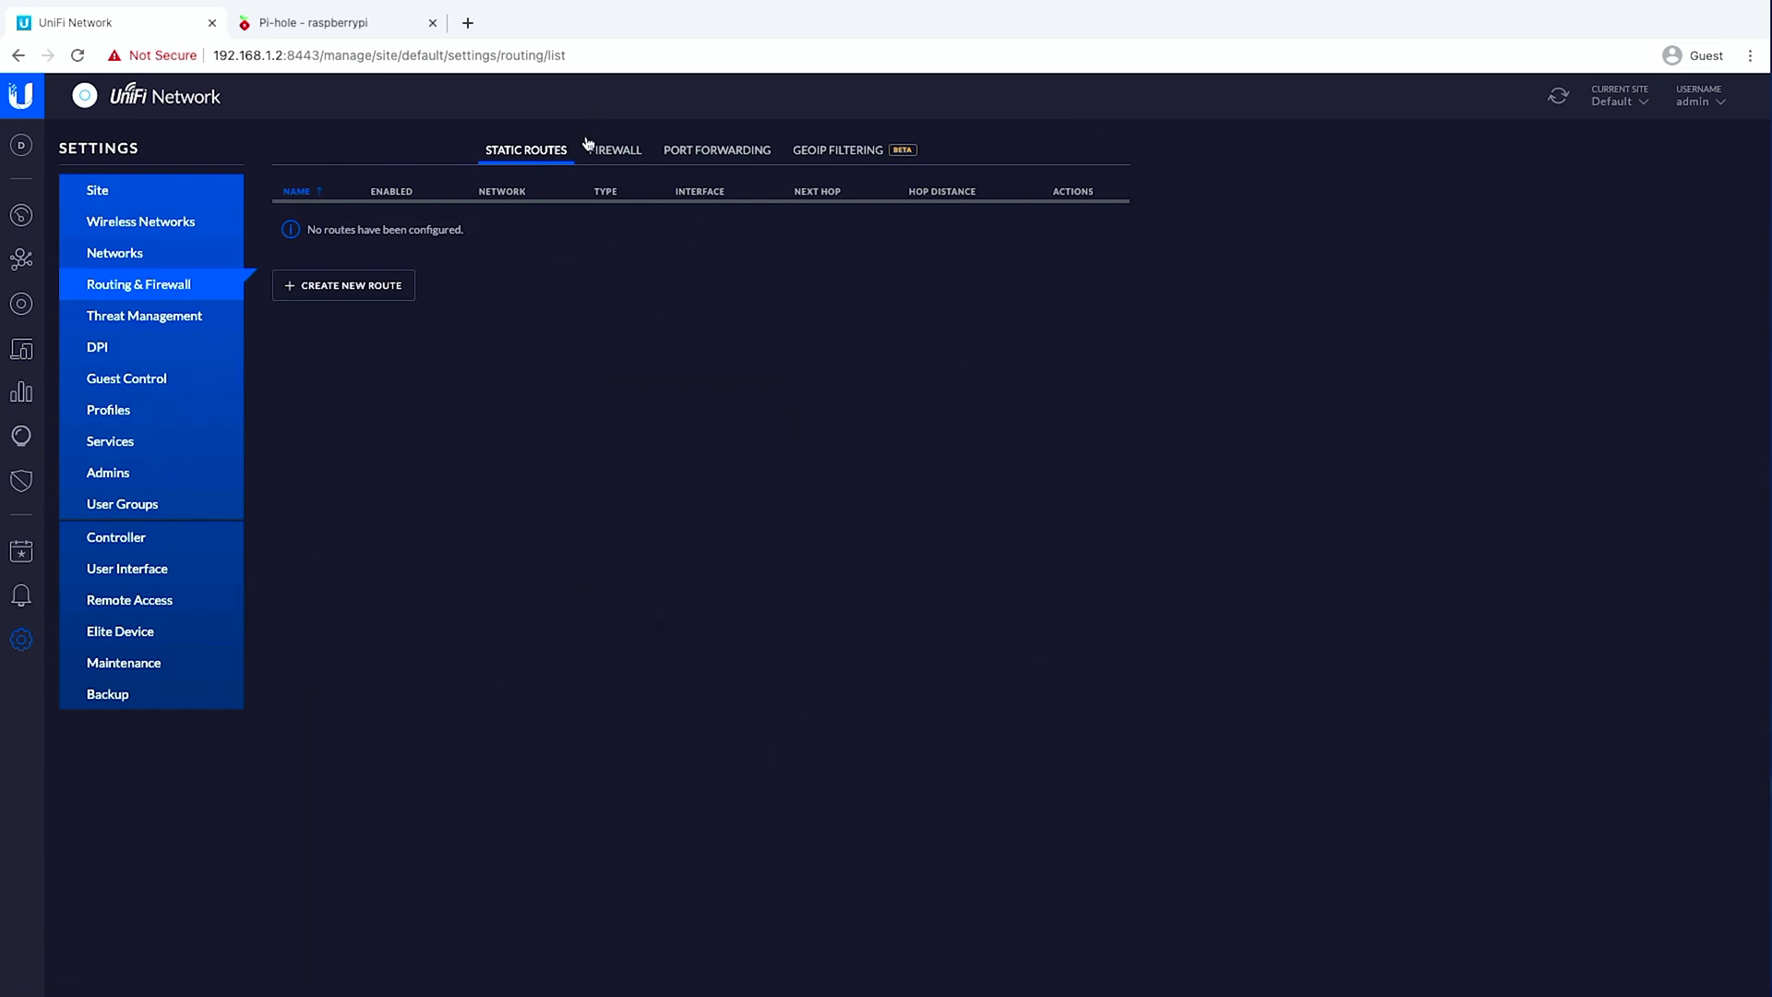
{"action": "left_click", "coordinate": [609, 156]}
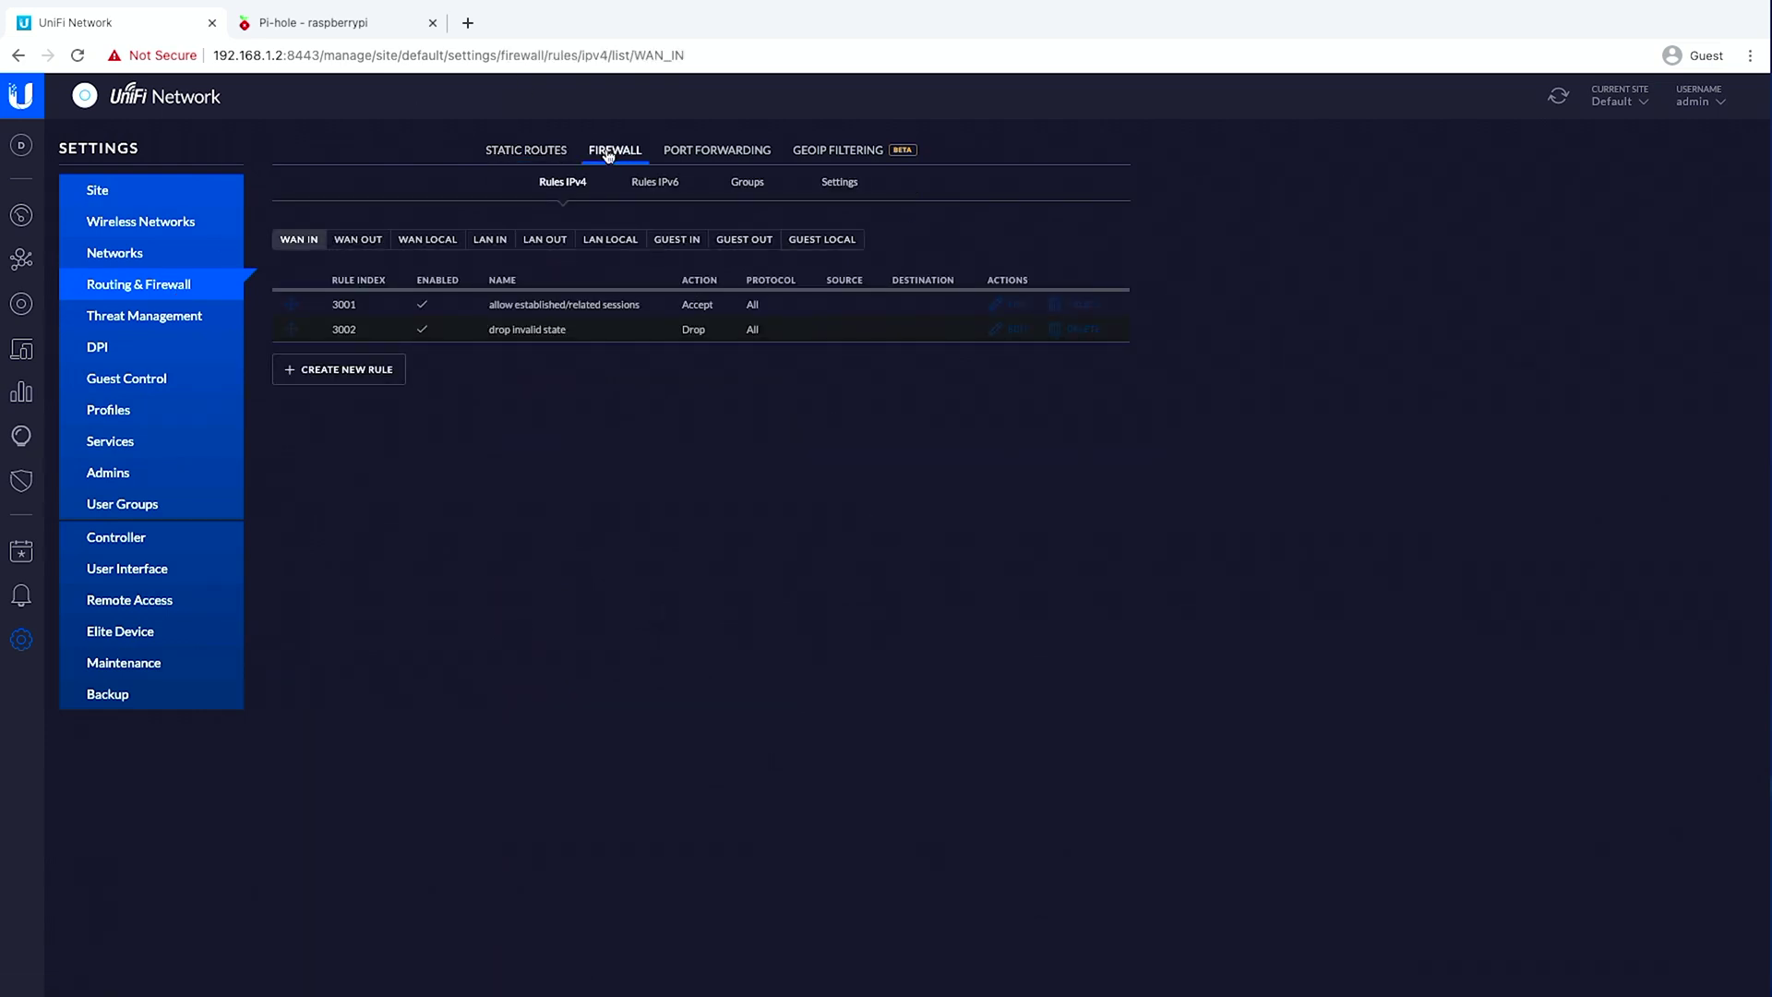
{"action": "left_click", "coordinate": [765, 190]}
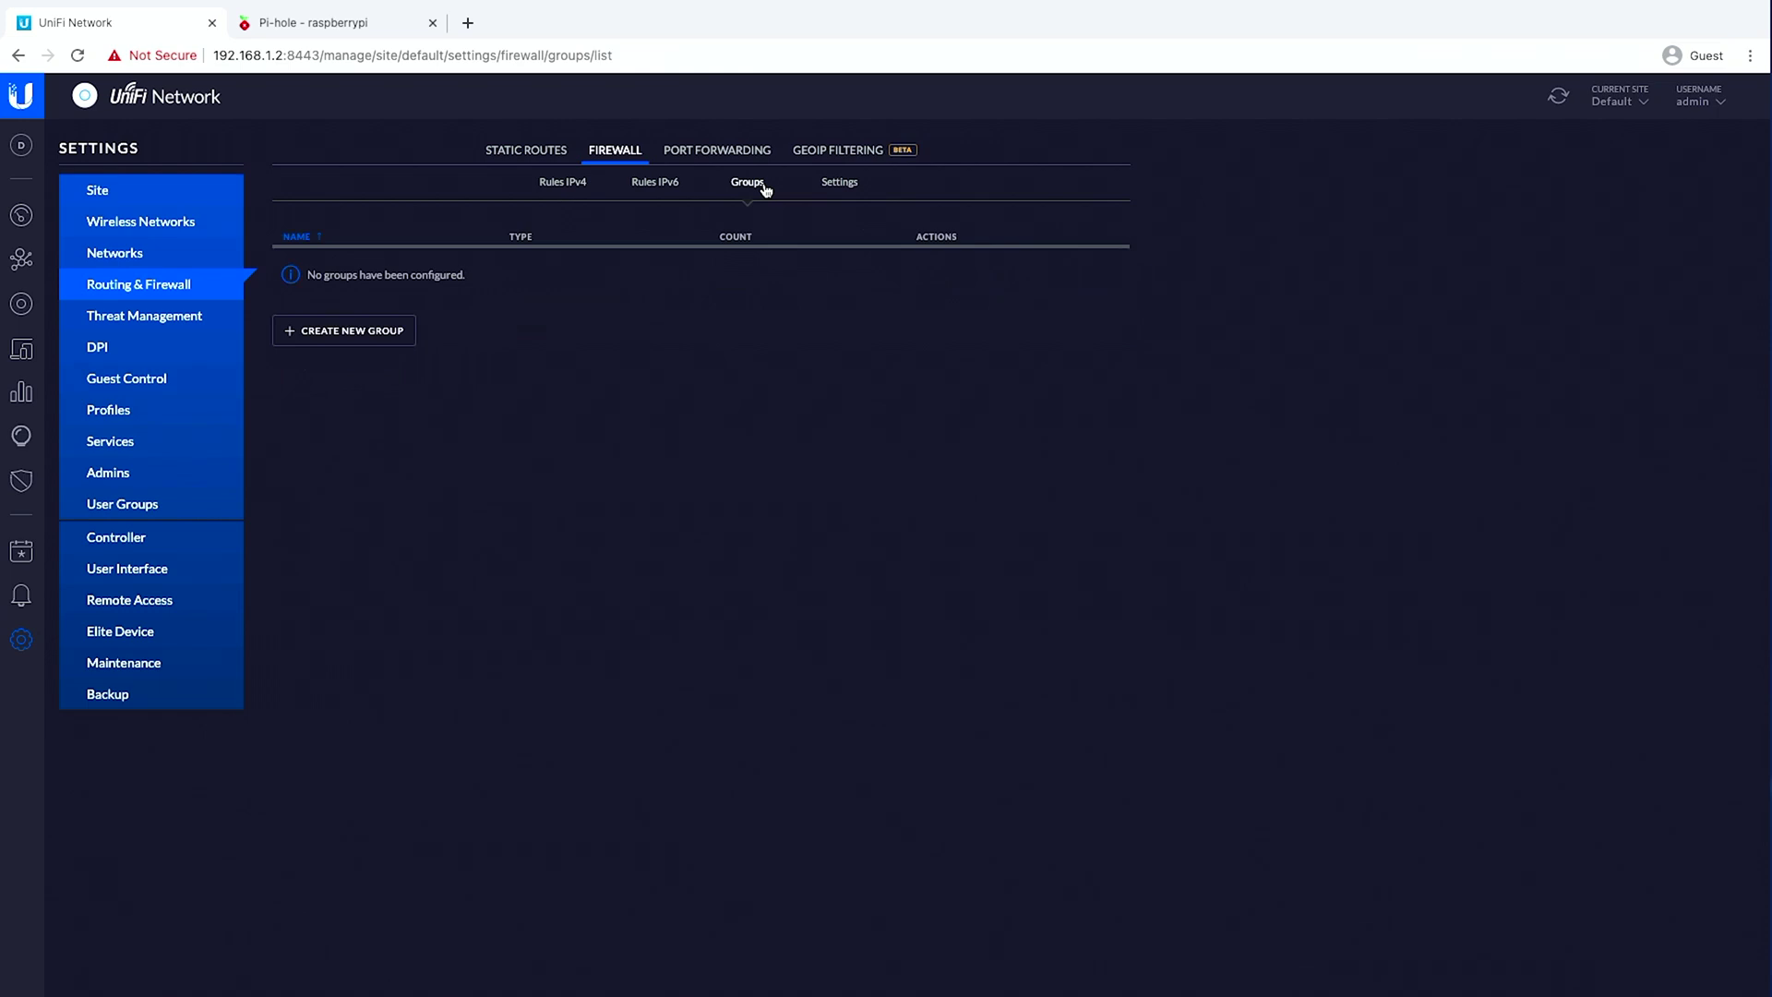
Step: Create and save an IPv4 address group 'DNS Server' containing 192.168.1.2
{"action": "left_click", "coordinate": [371, 332]}
{"action": "left_click", "coordinate": [511, 265]}
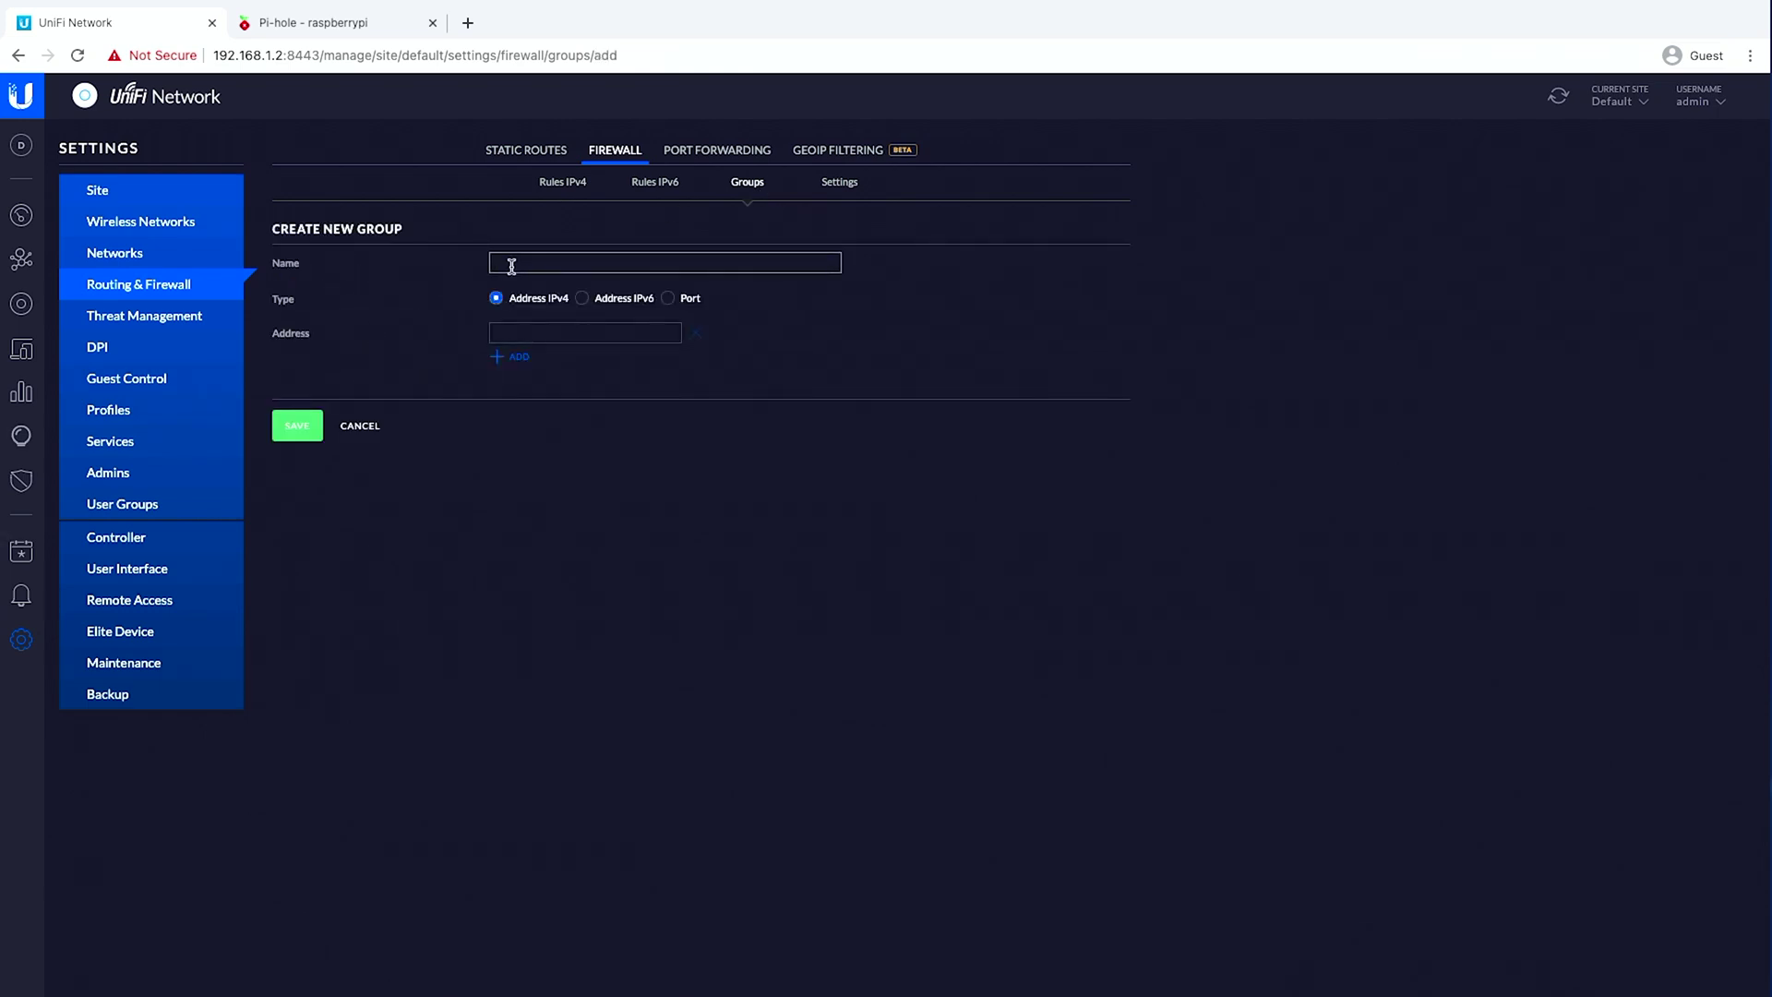
{"action": "type", "text": "DNS Serv"}
{"action": "key", "text": "Tab"}
{"action": "key", "text": "Tab"}
{"action": "type", "text": "19"}
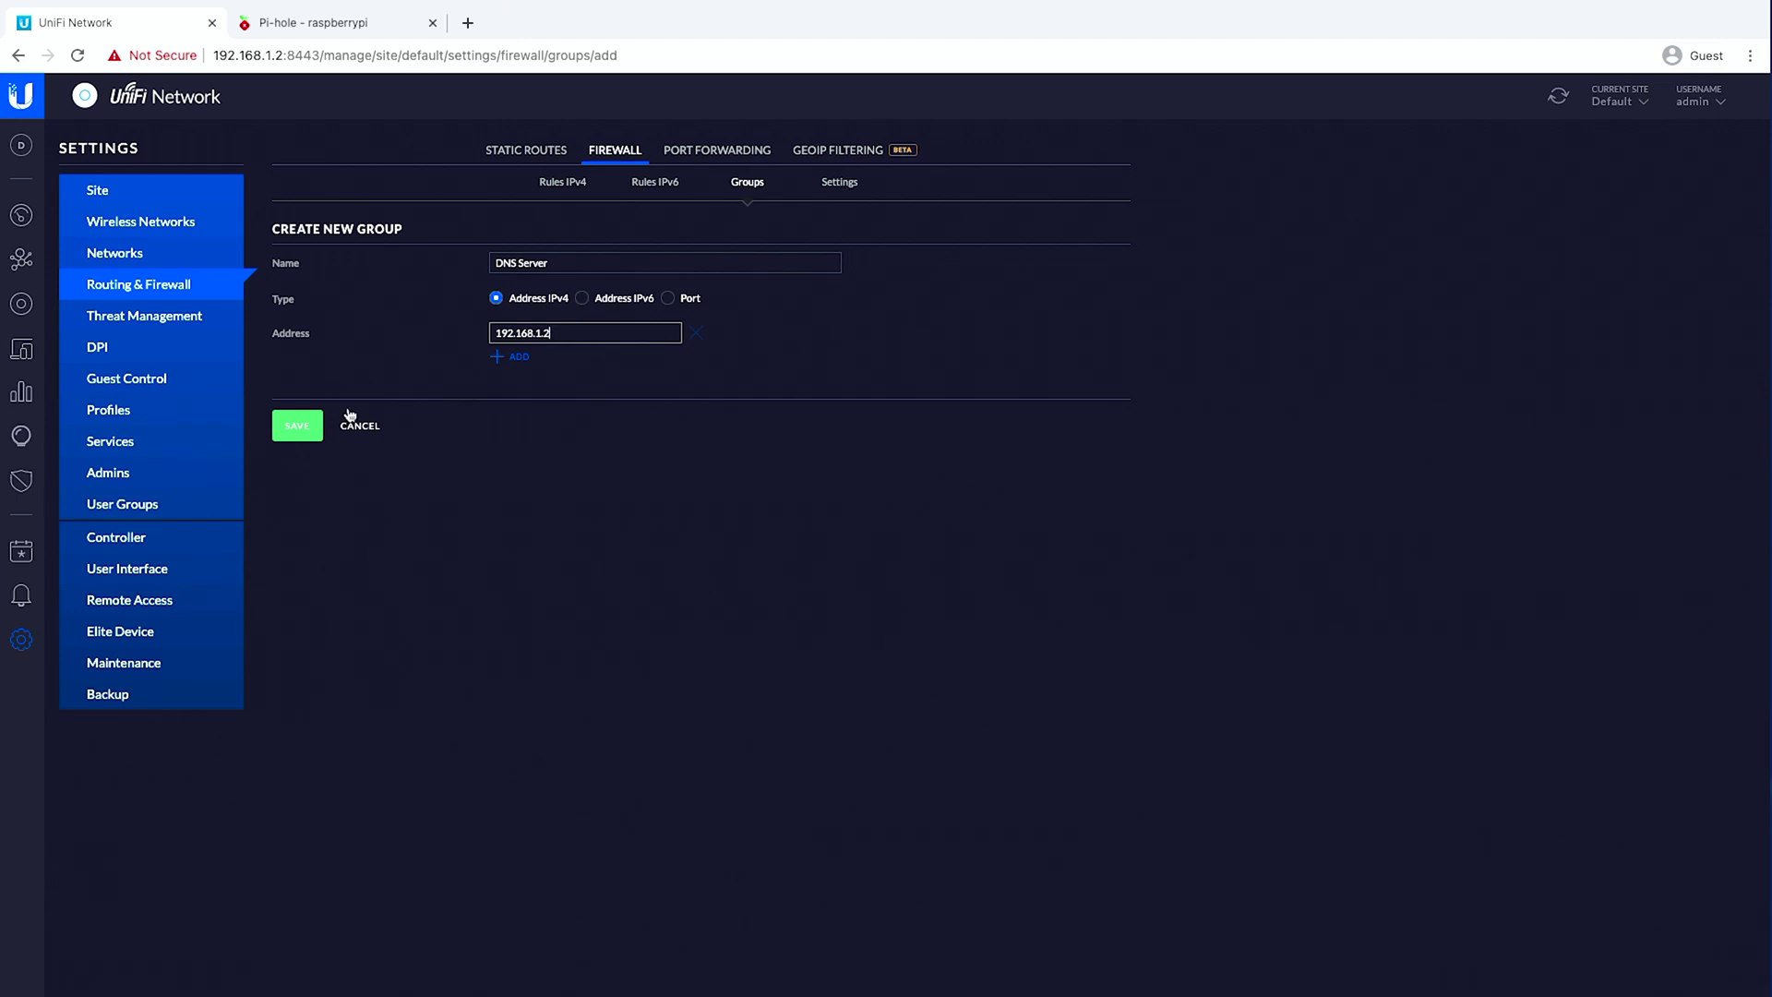
{"action": "left_click", "coordinate": [285, 431]}
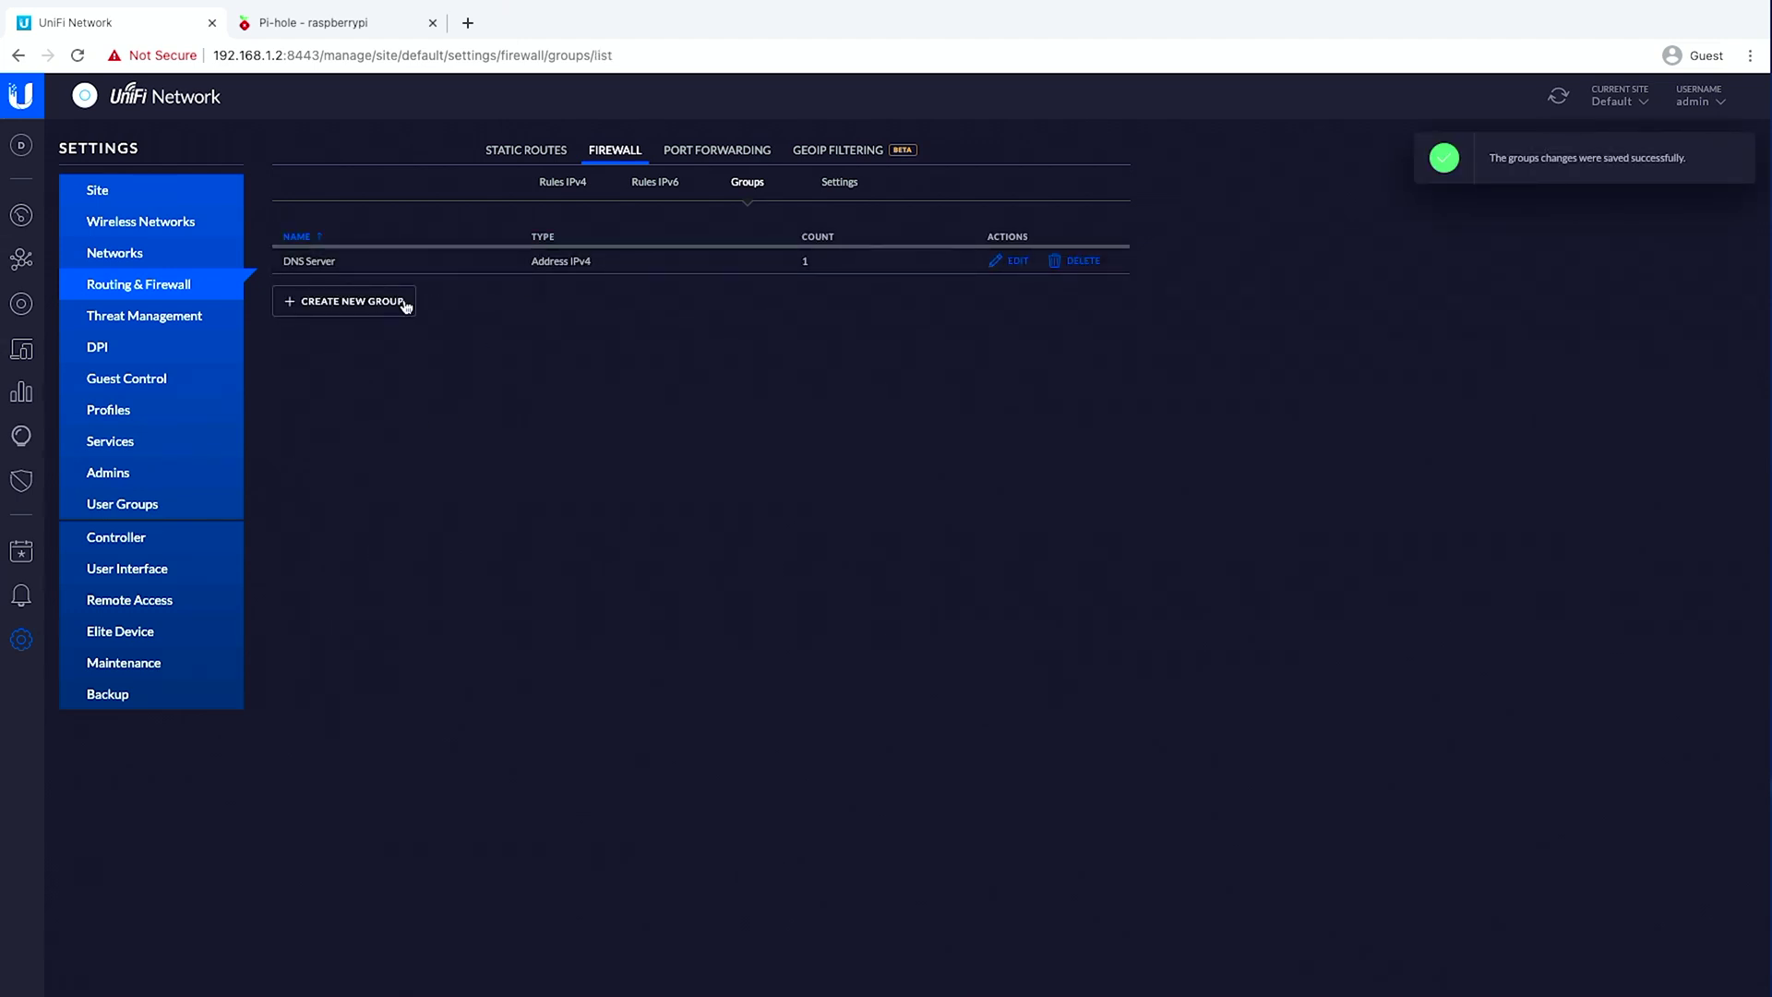
Step: Create and save a port group 'DNS Port' for port 53, then show the IPv4 rules
{"action": "left_click", "coordinate": [371, 302]}
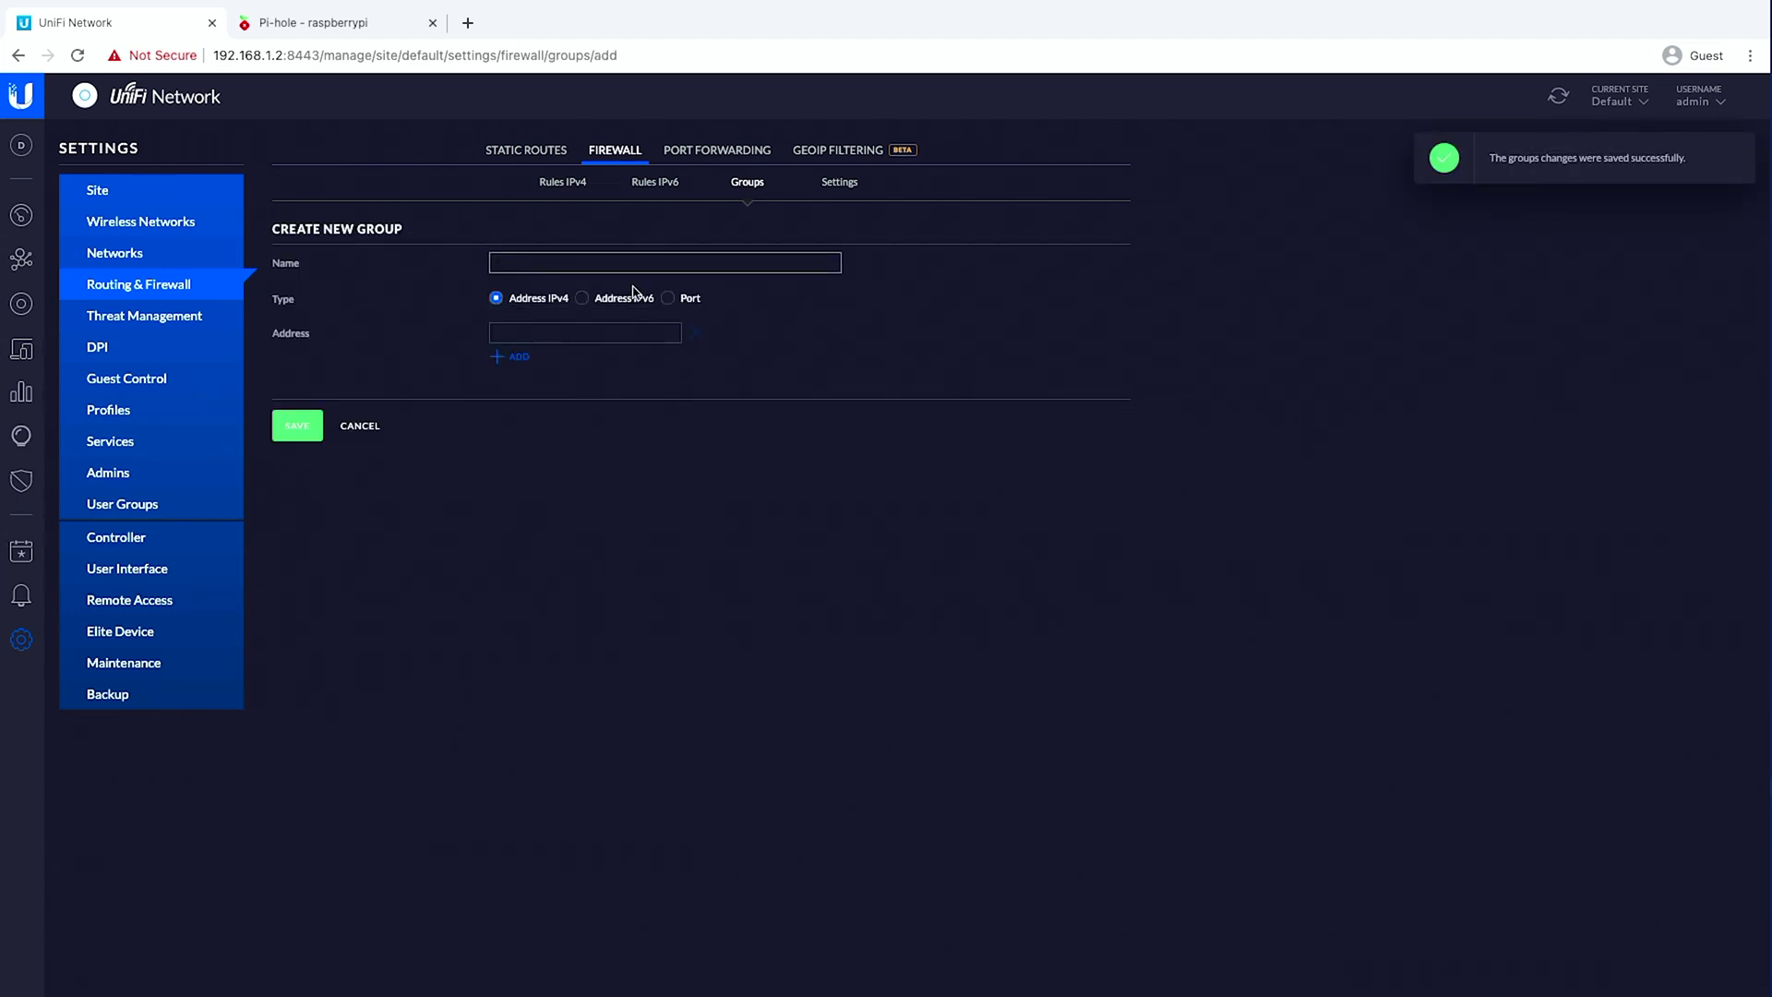
{"action": "left_click", "coordinate": [667, 298]}
{"action": "left_click", "coordinate": [621, 264]}
{"action": "type", "text": "DNS Port"}
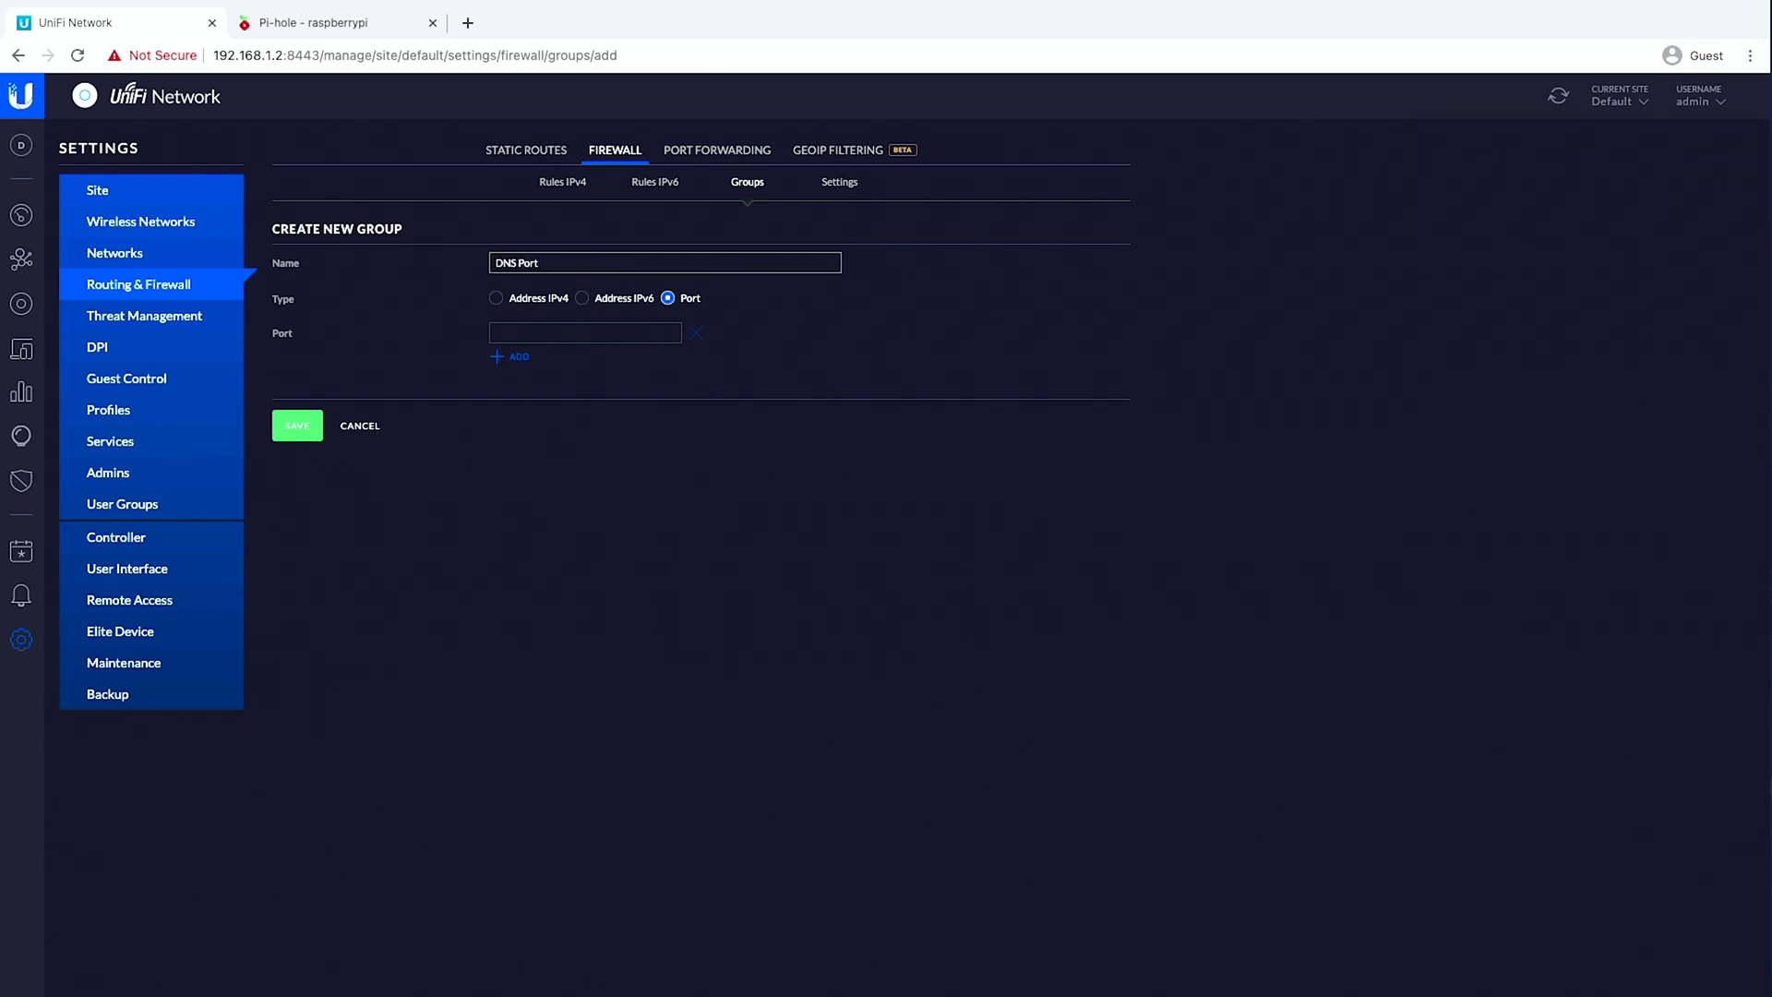
{"action": "key", "text": "Tab"}
{"action": "left_click", "coordinate": [295, 434]}
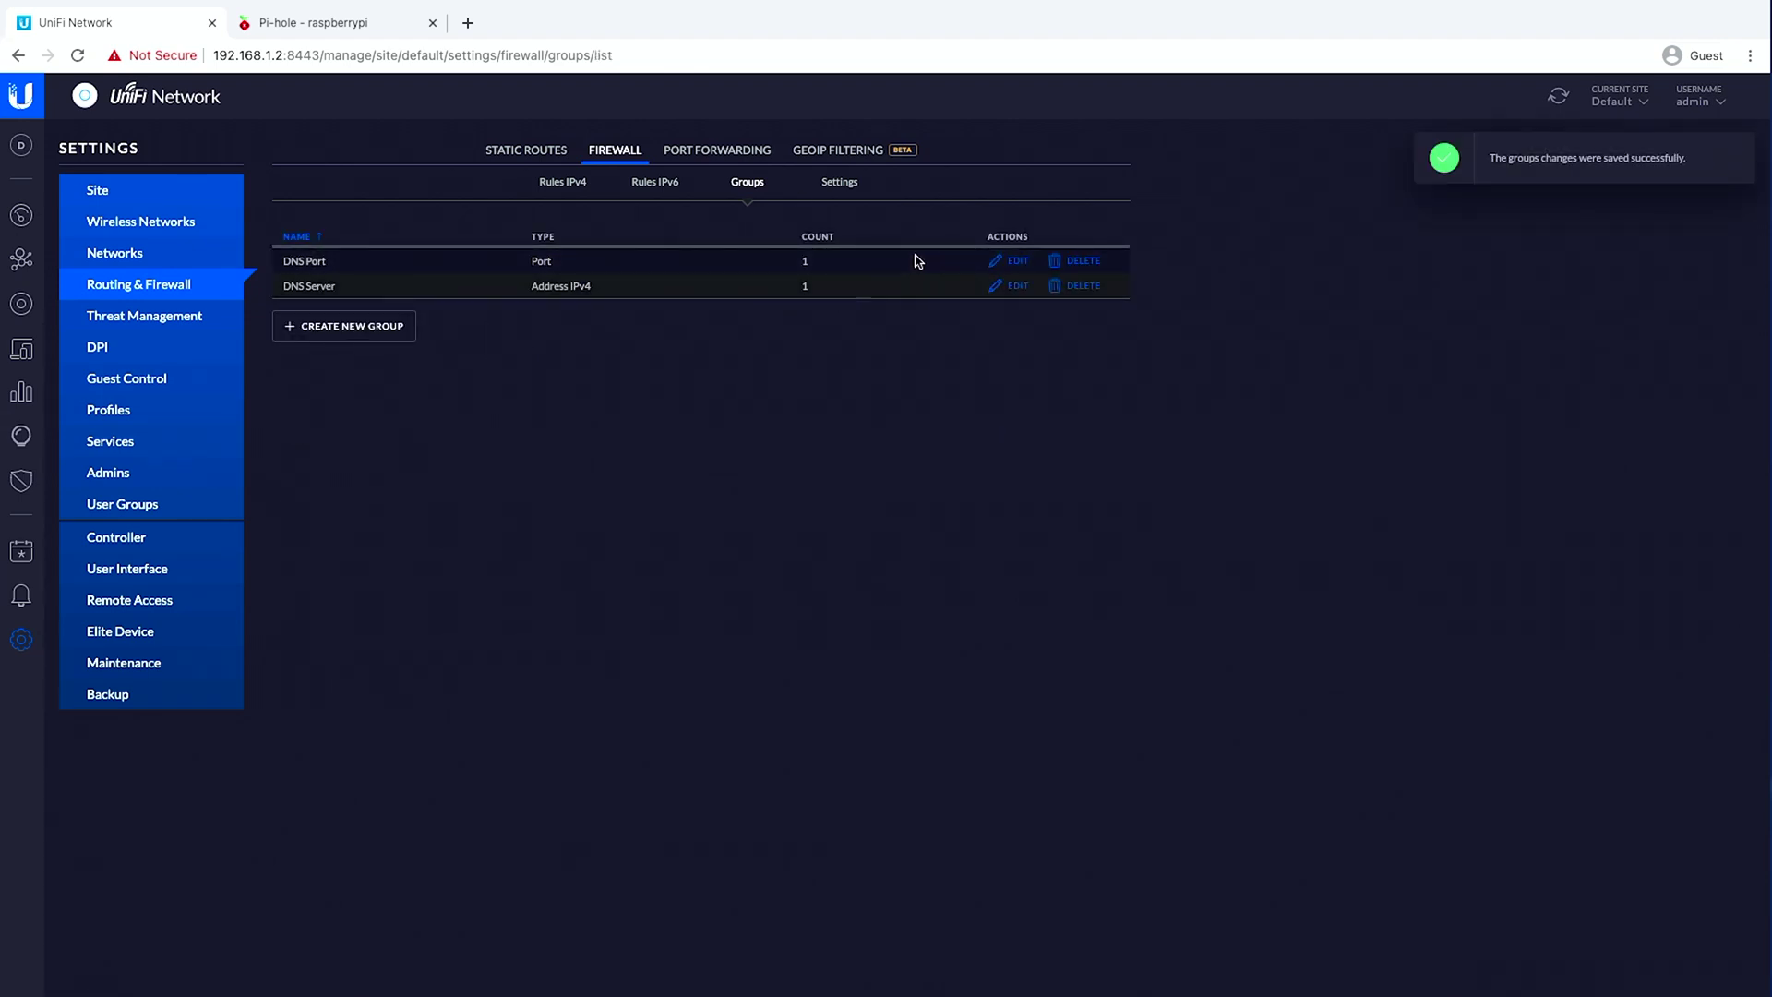
{"action": "left_click", "coordinate": [570, 181]}
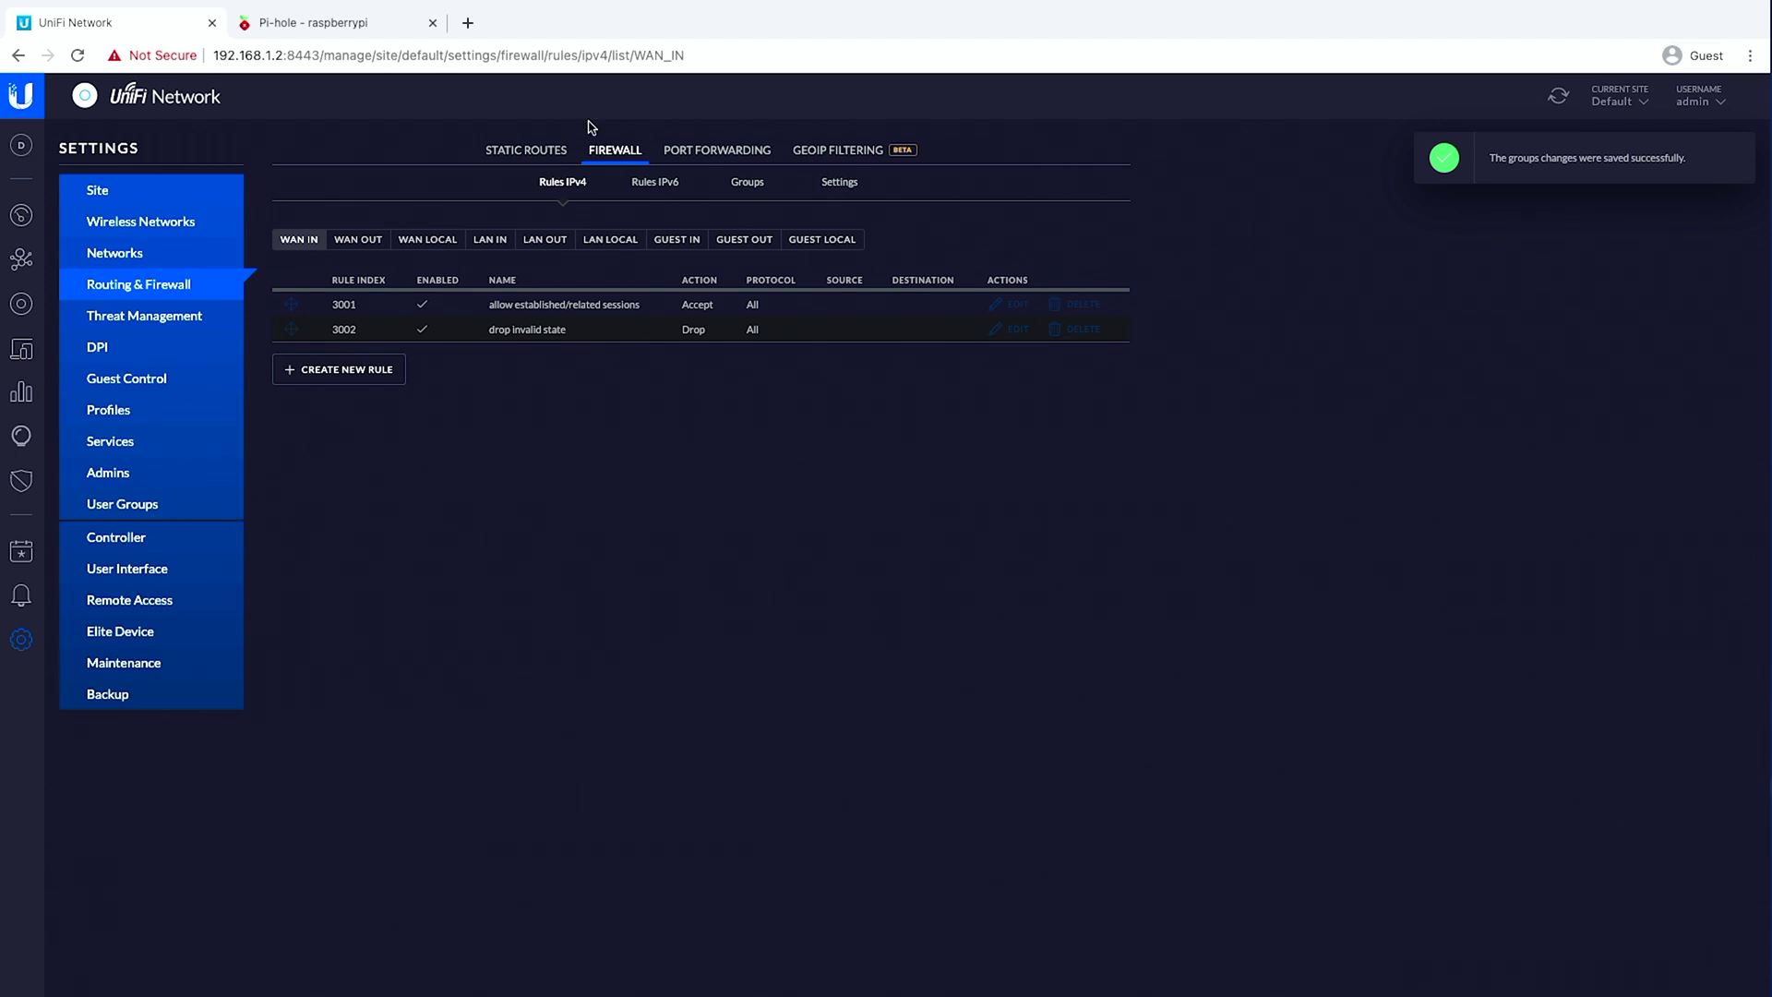
Step: Start a LAN IN rule 'ALL VLANs to PIHOLE' accepting New and Established traffic
{"action": "left_click", "coordinate": [489, 241]}
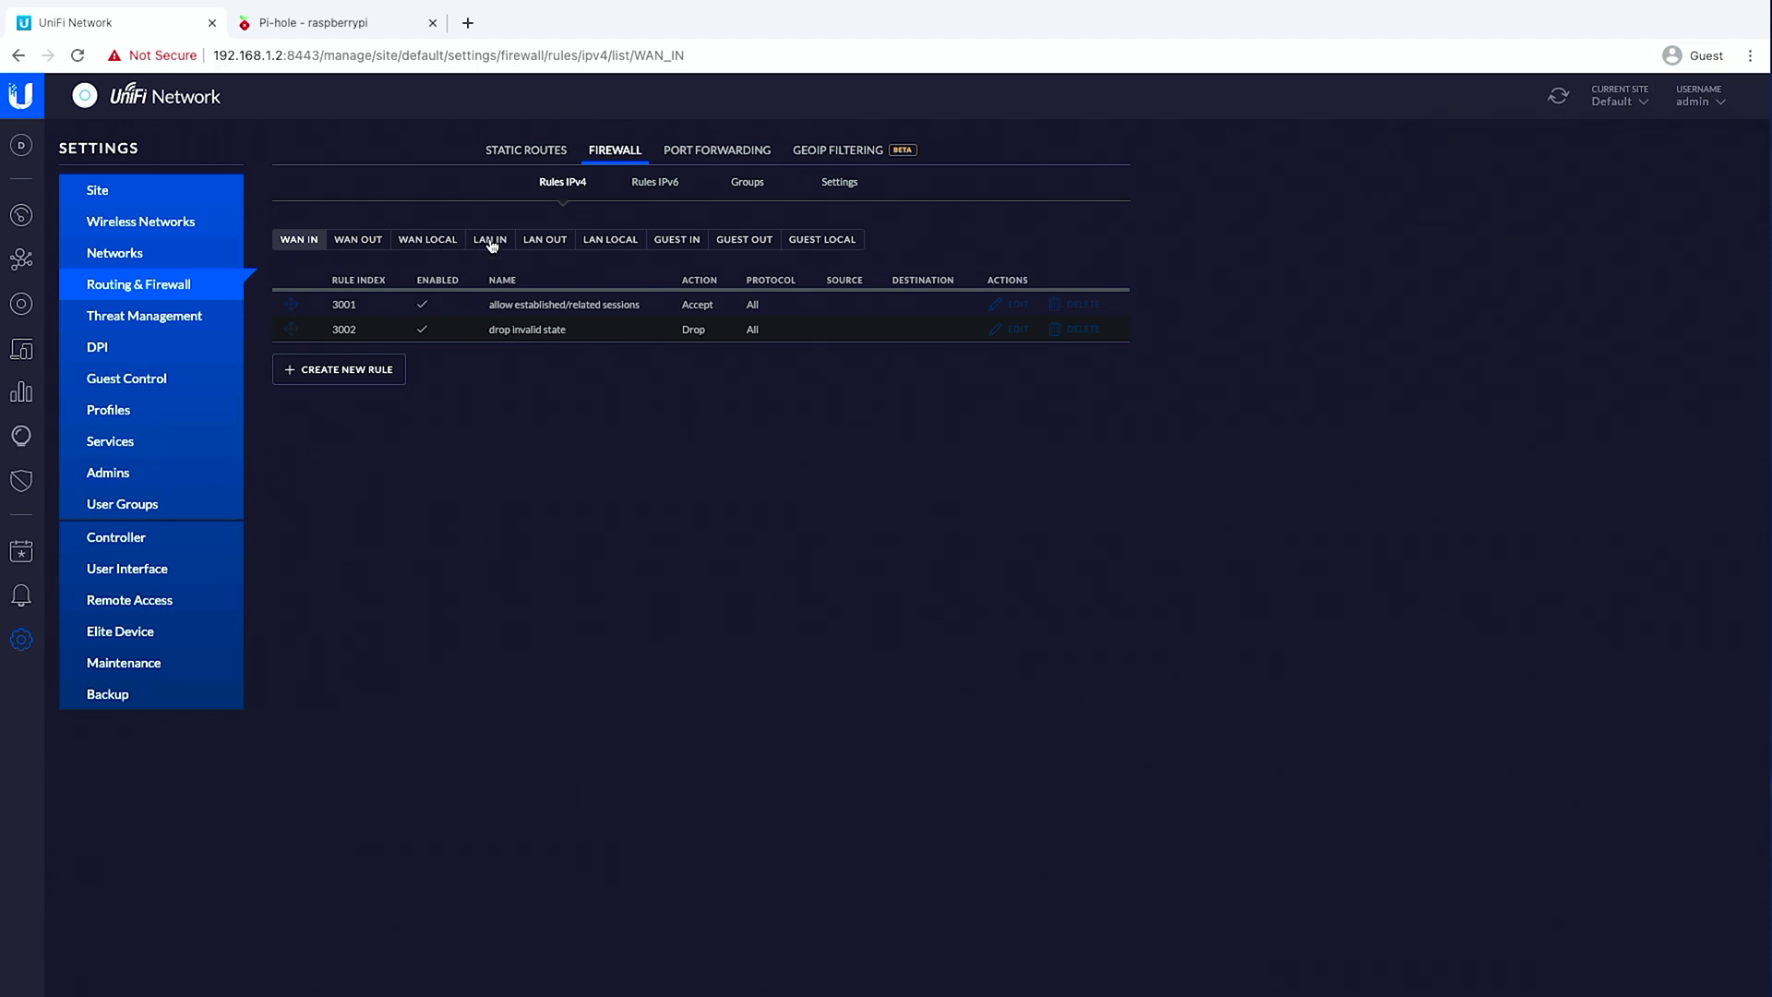
{"action": "left_click", "coordinate": [340, 371]}
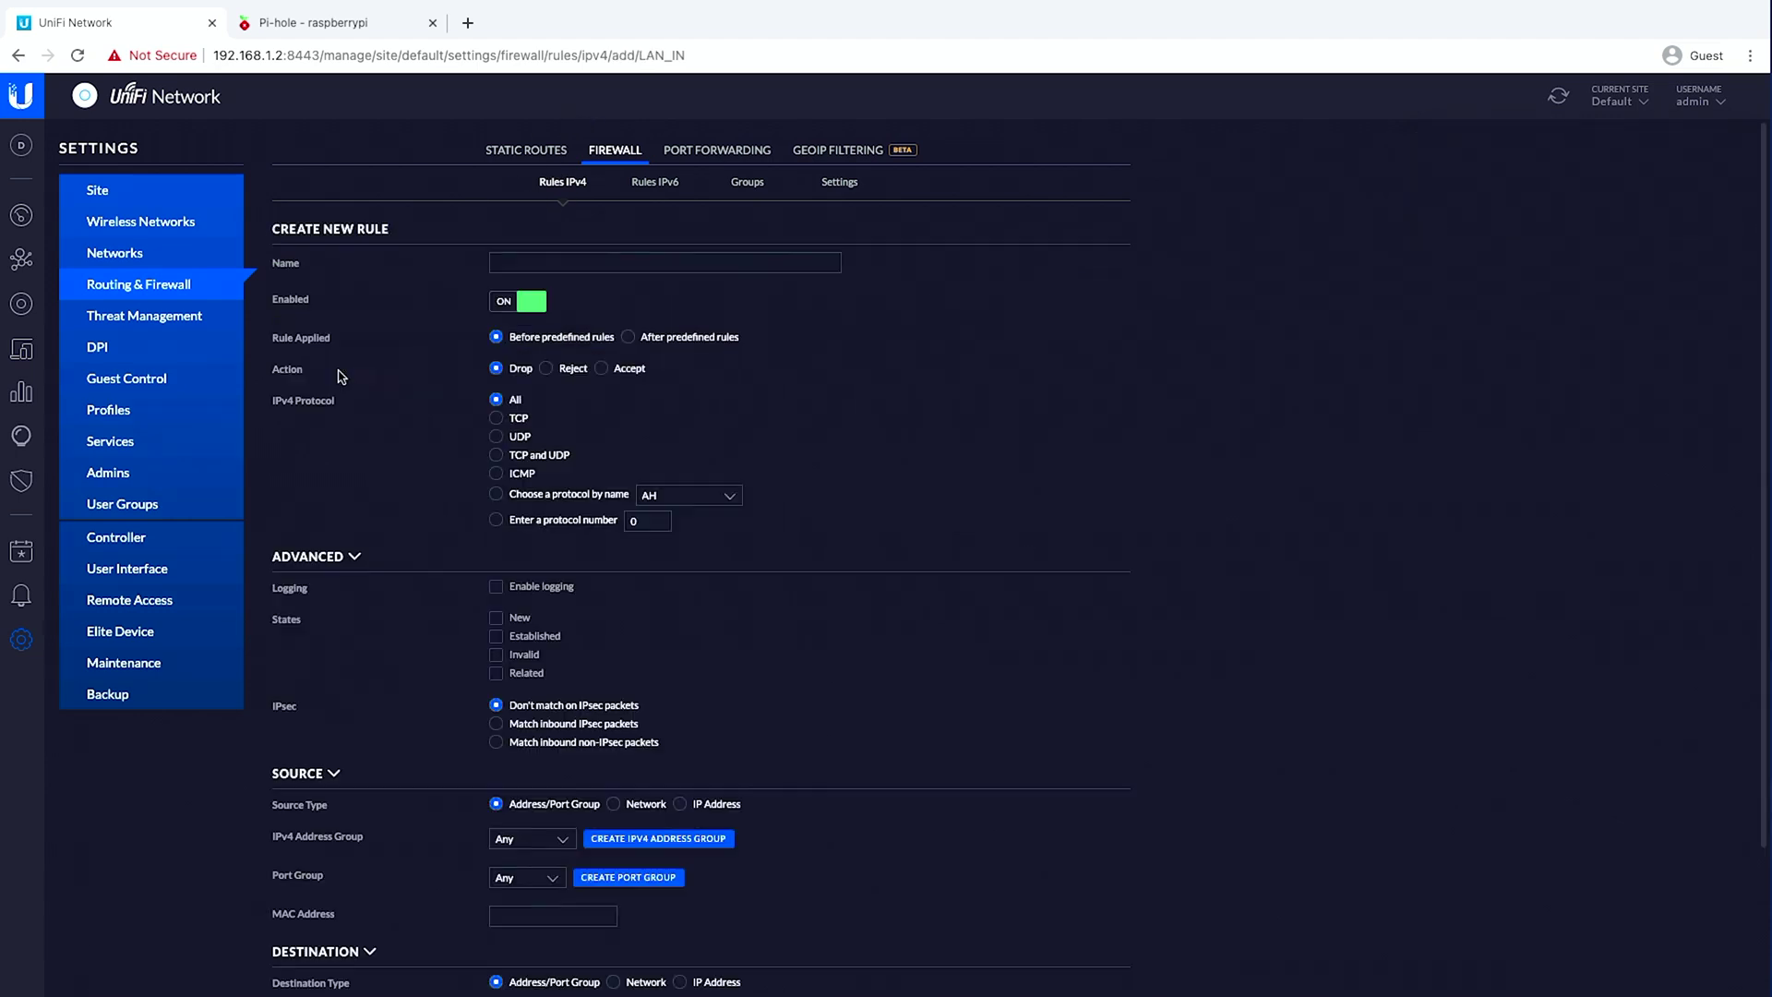
{"action": "left_click", "coordinate": [504, 265]}
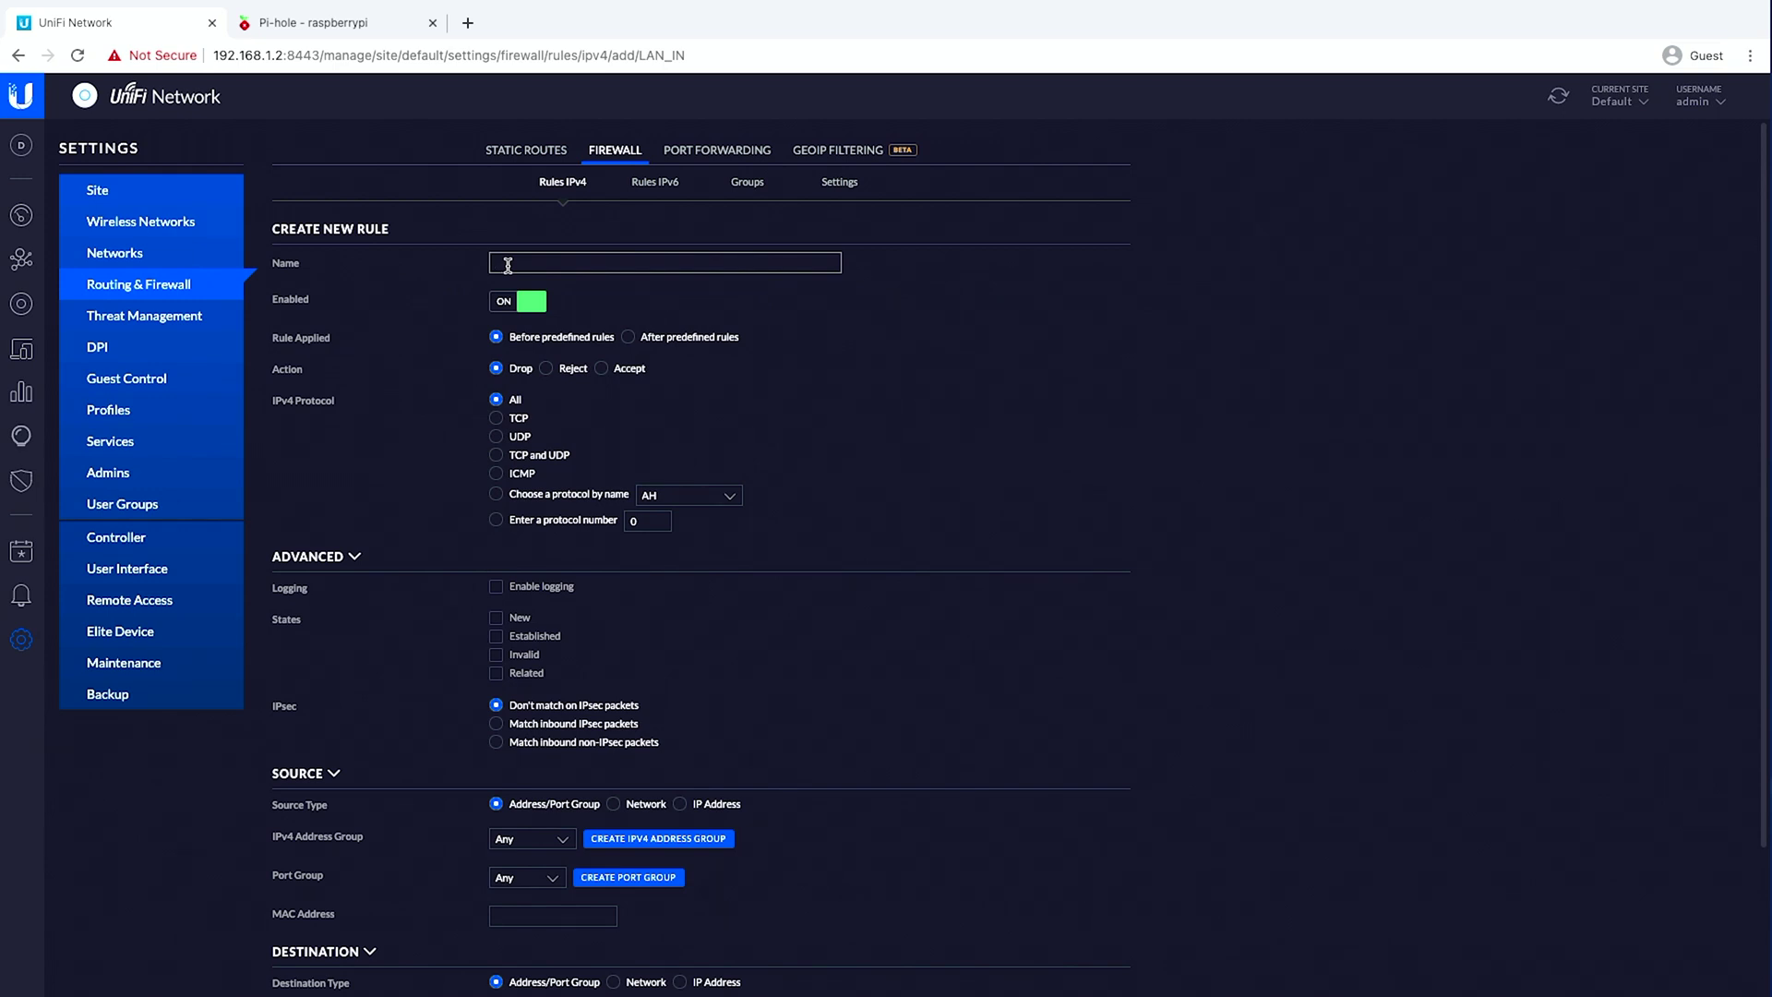
{"action": "type", "text": "ALL VLANs to PIHOLE"}
{"action": "left_click", "coordinate": [602, 368]}
{"action": "scroll", "coordinate": [500, 406], "scroll_direction": "down", "scroll_amount": 2}
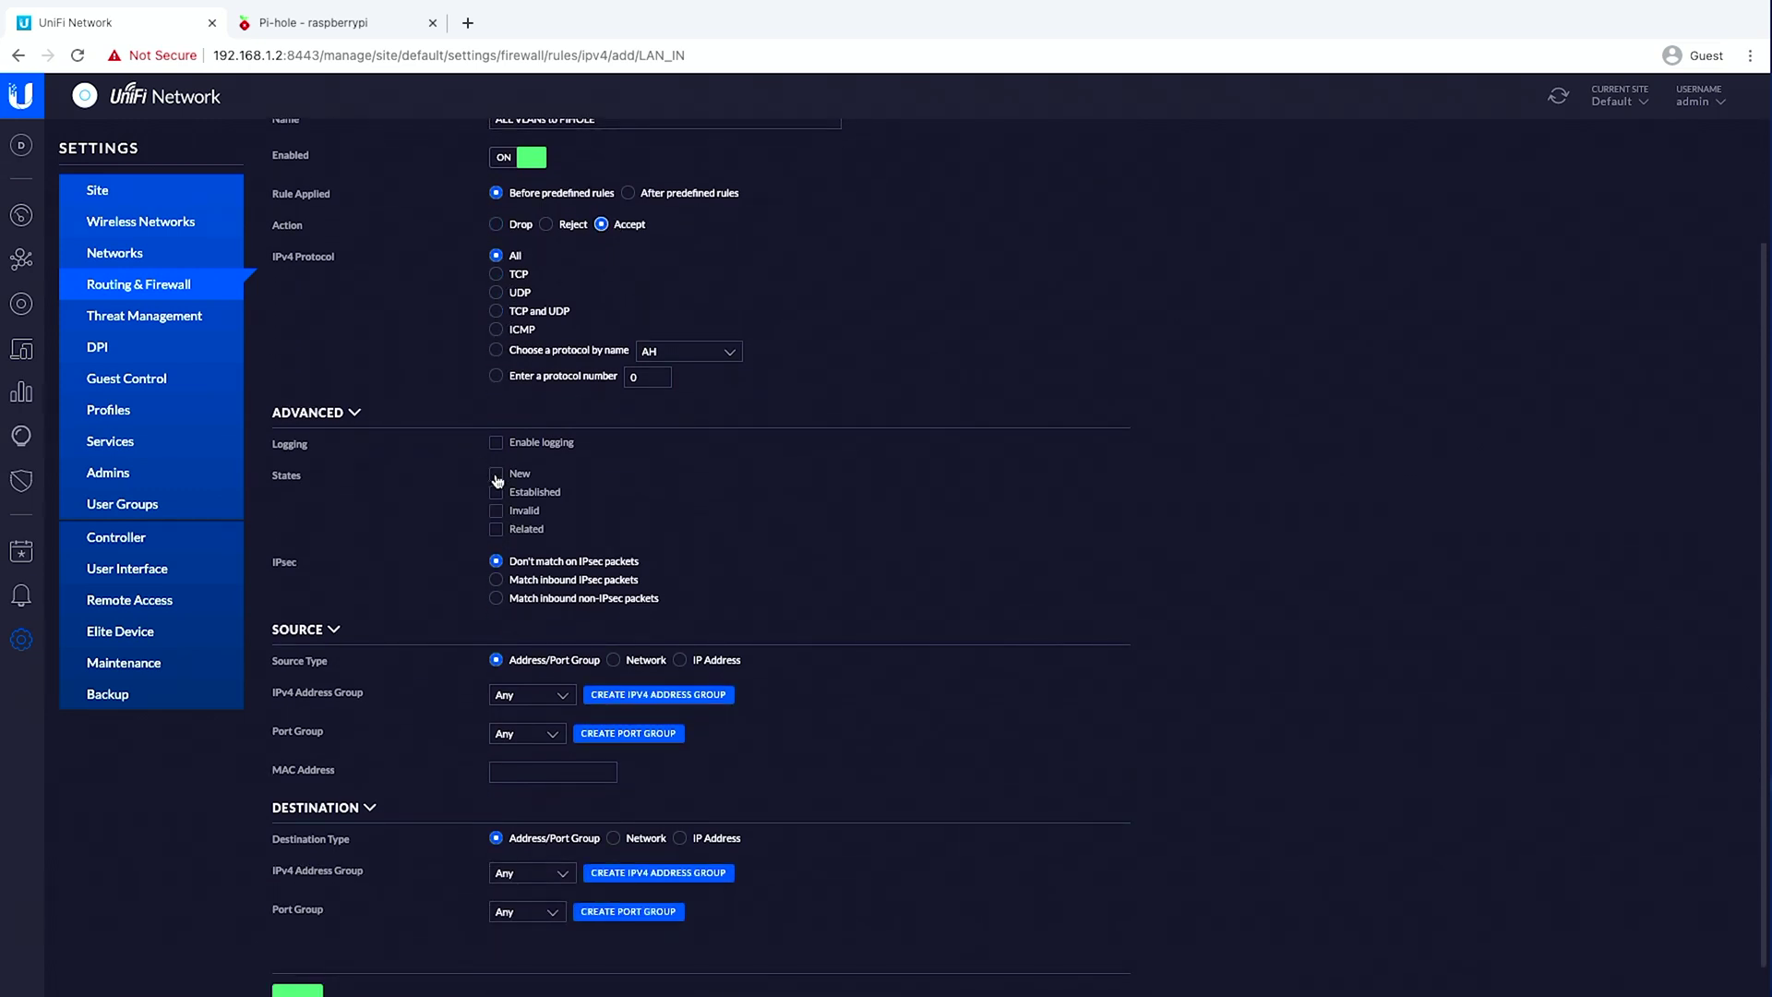
{"action": "left_click", "coordinate": [497, 474]}
{"action": "left_click", "coordinate": [497, 493]}
Step: Set the rule's destination groups to DNS Server and DNS Port and save it
{"action": "scroll", "coordinate": [464, 534], "scroll_direction": "down", "scroll_amount": 1}
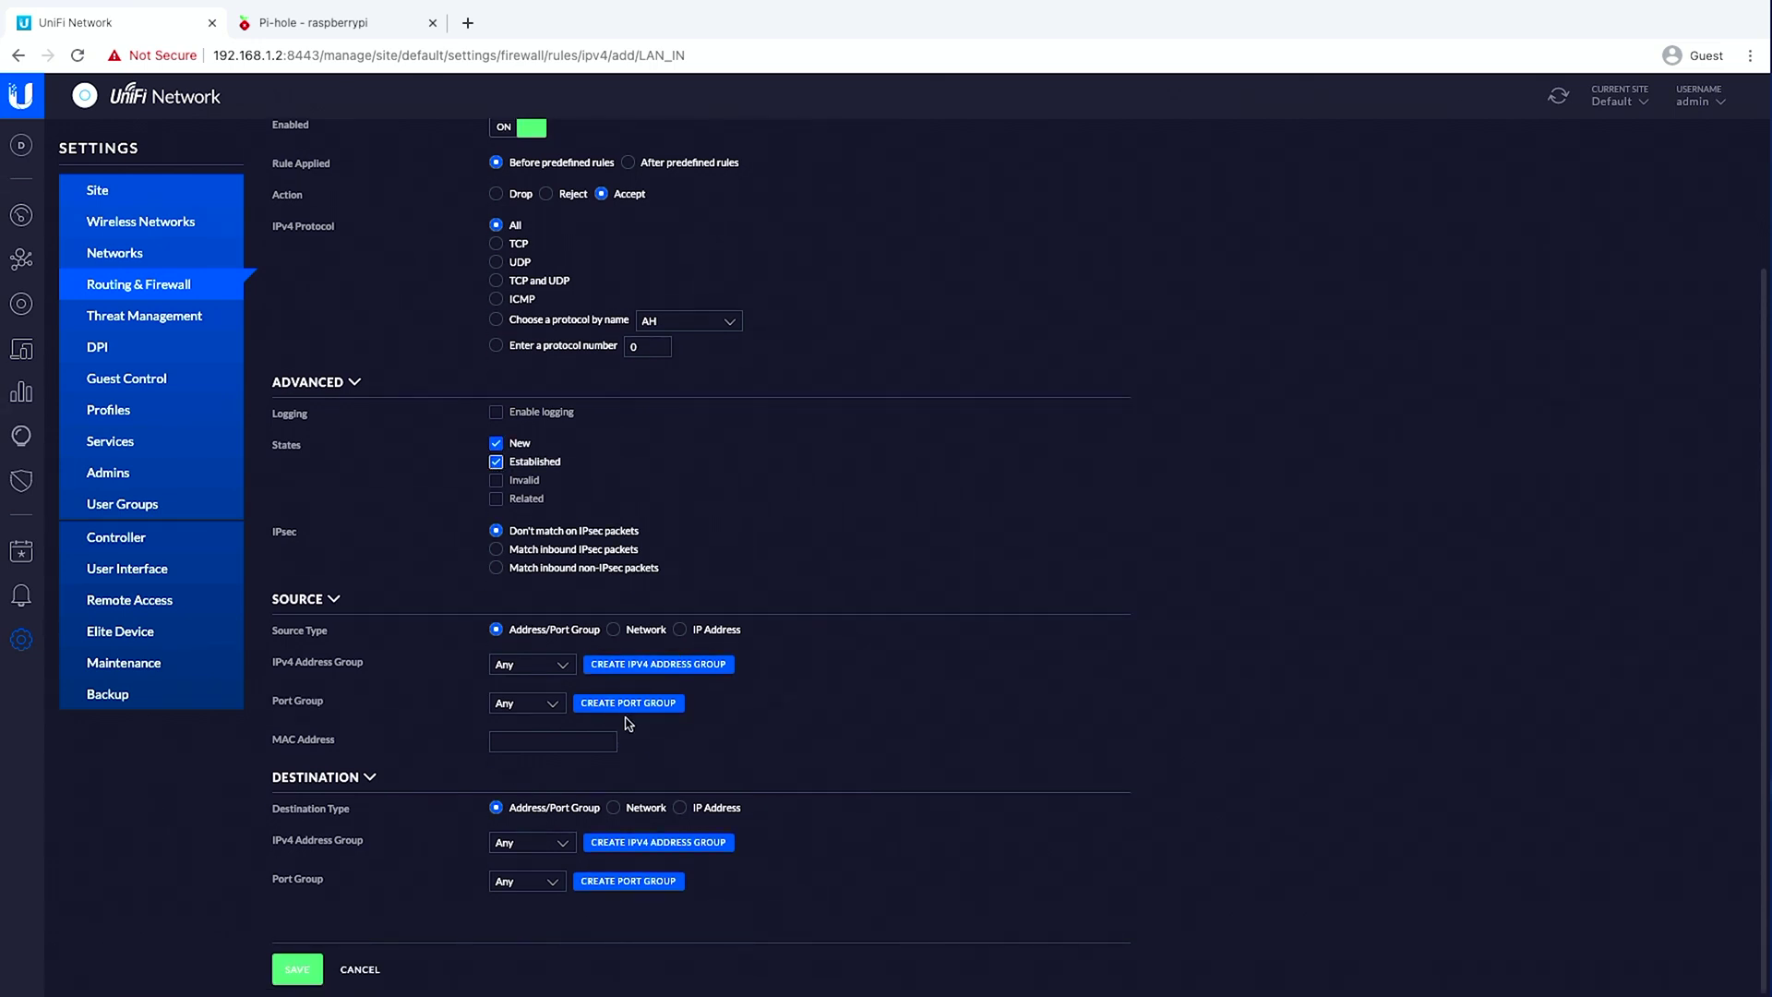
{"action": "left_click", "coordinate": [529, 845]}
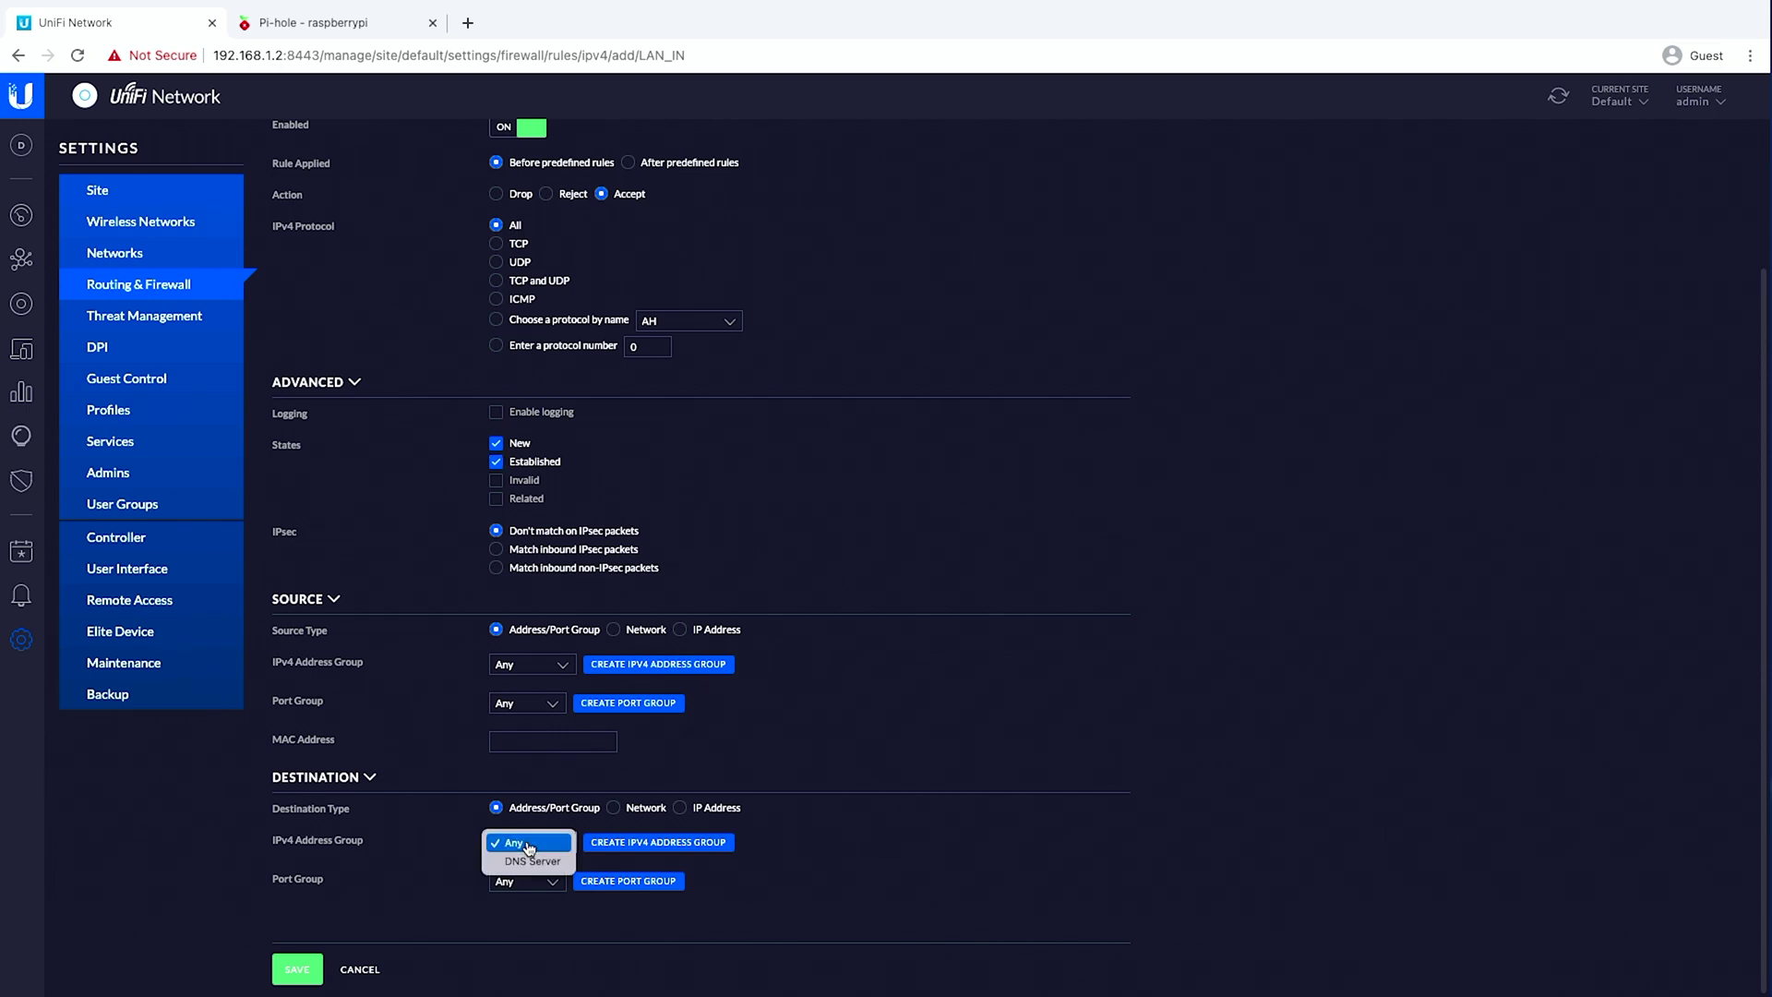
{"action": "left_click", "coordinate": [526, 862]}
{"action": "left_click", "coordinate": [531, 888]}
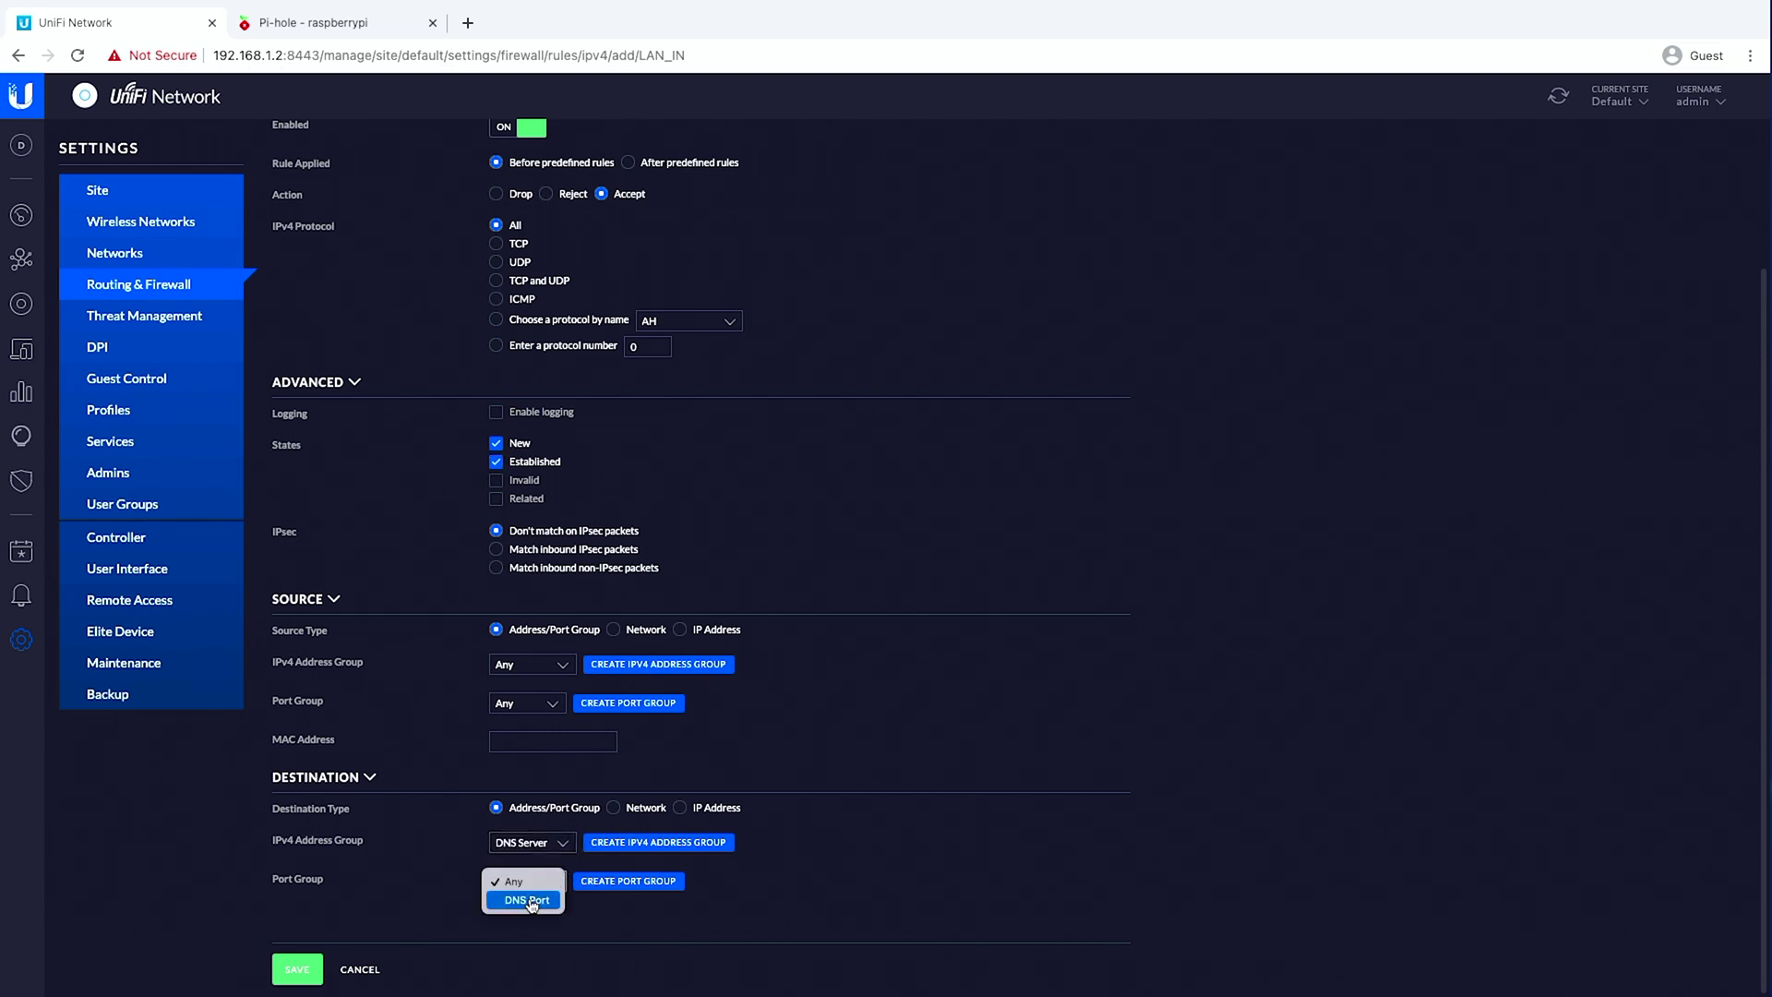
{"action": "left_click", "coordinate": [521, 901]}
{"action": "left_click", "coordinate": [298, 971]}
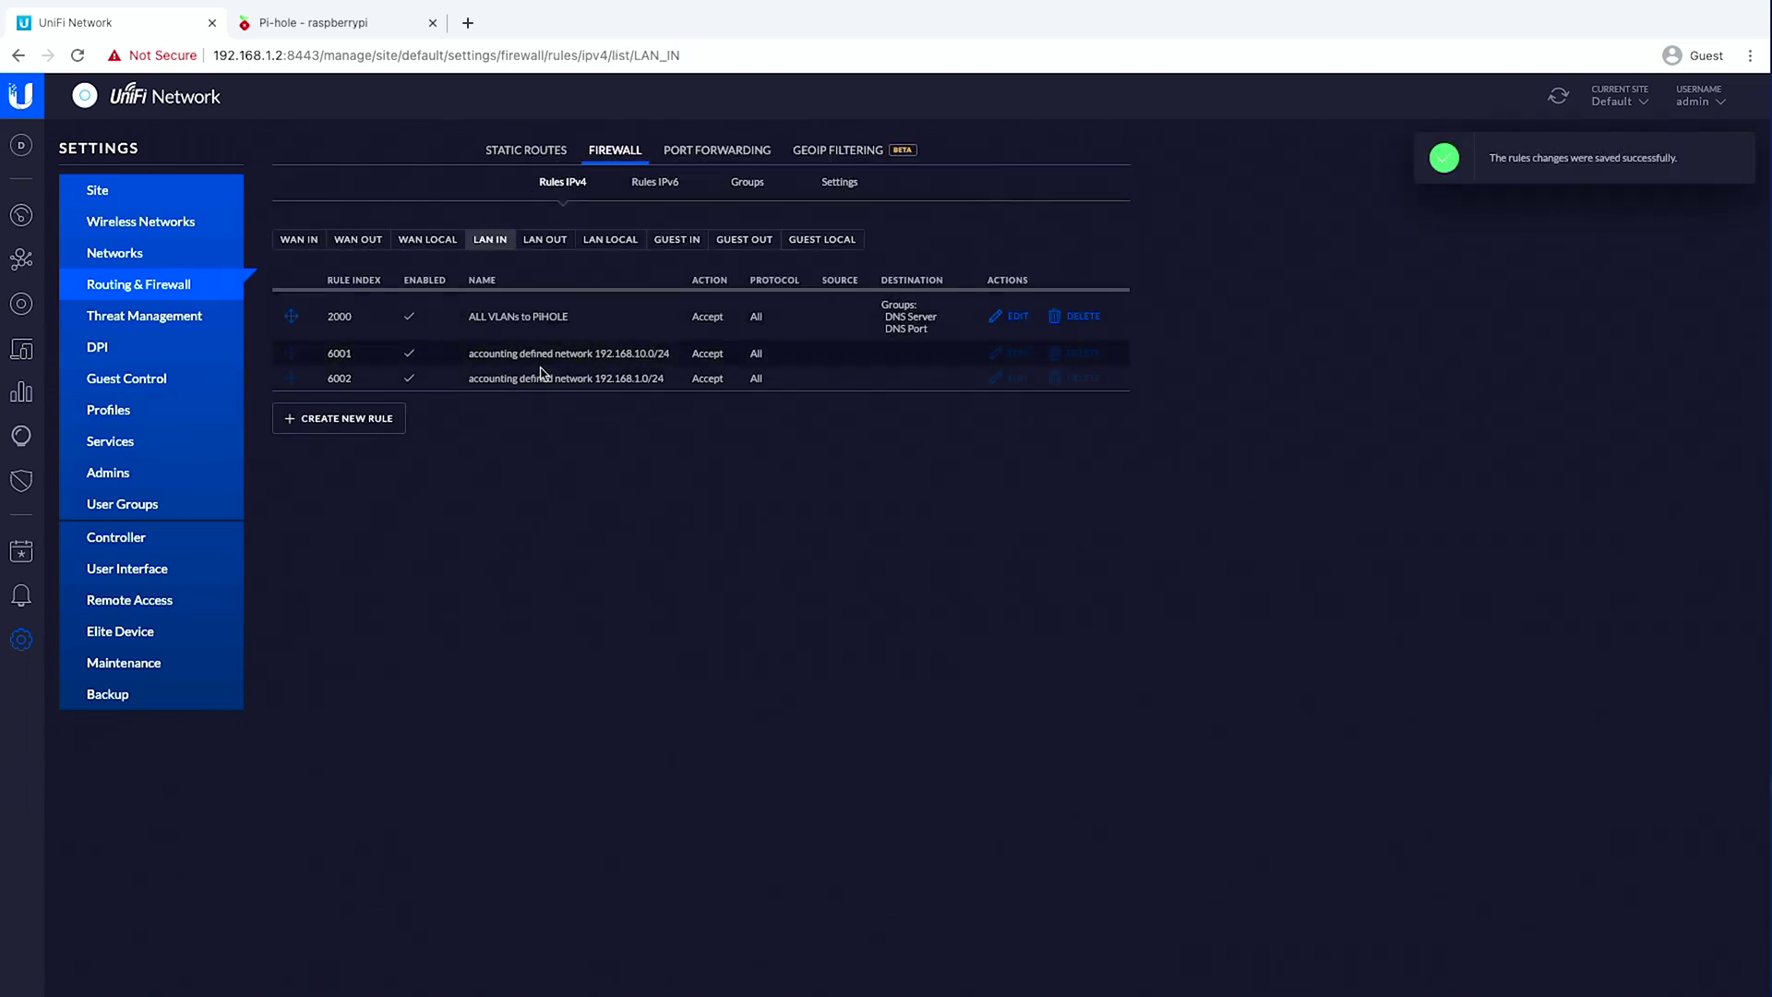
Step: Start a second LAN IN rule 'PiHole to ALL VLANs' accepting Established and Related traffic
{"action": "left_click", "coordinate": [341, 420]}
{"action": "left_click", "coordinate": [524, 264]}
{"action": "type", "text": "p"}
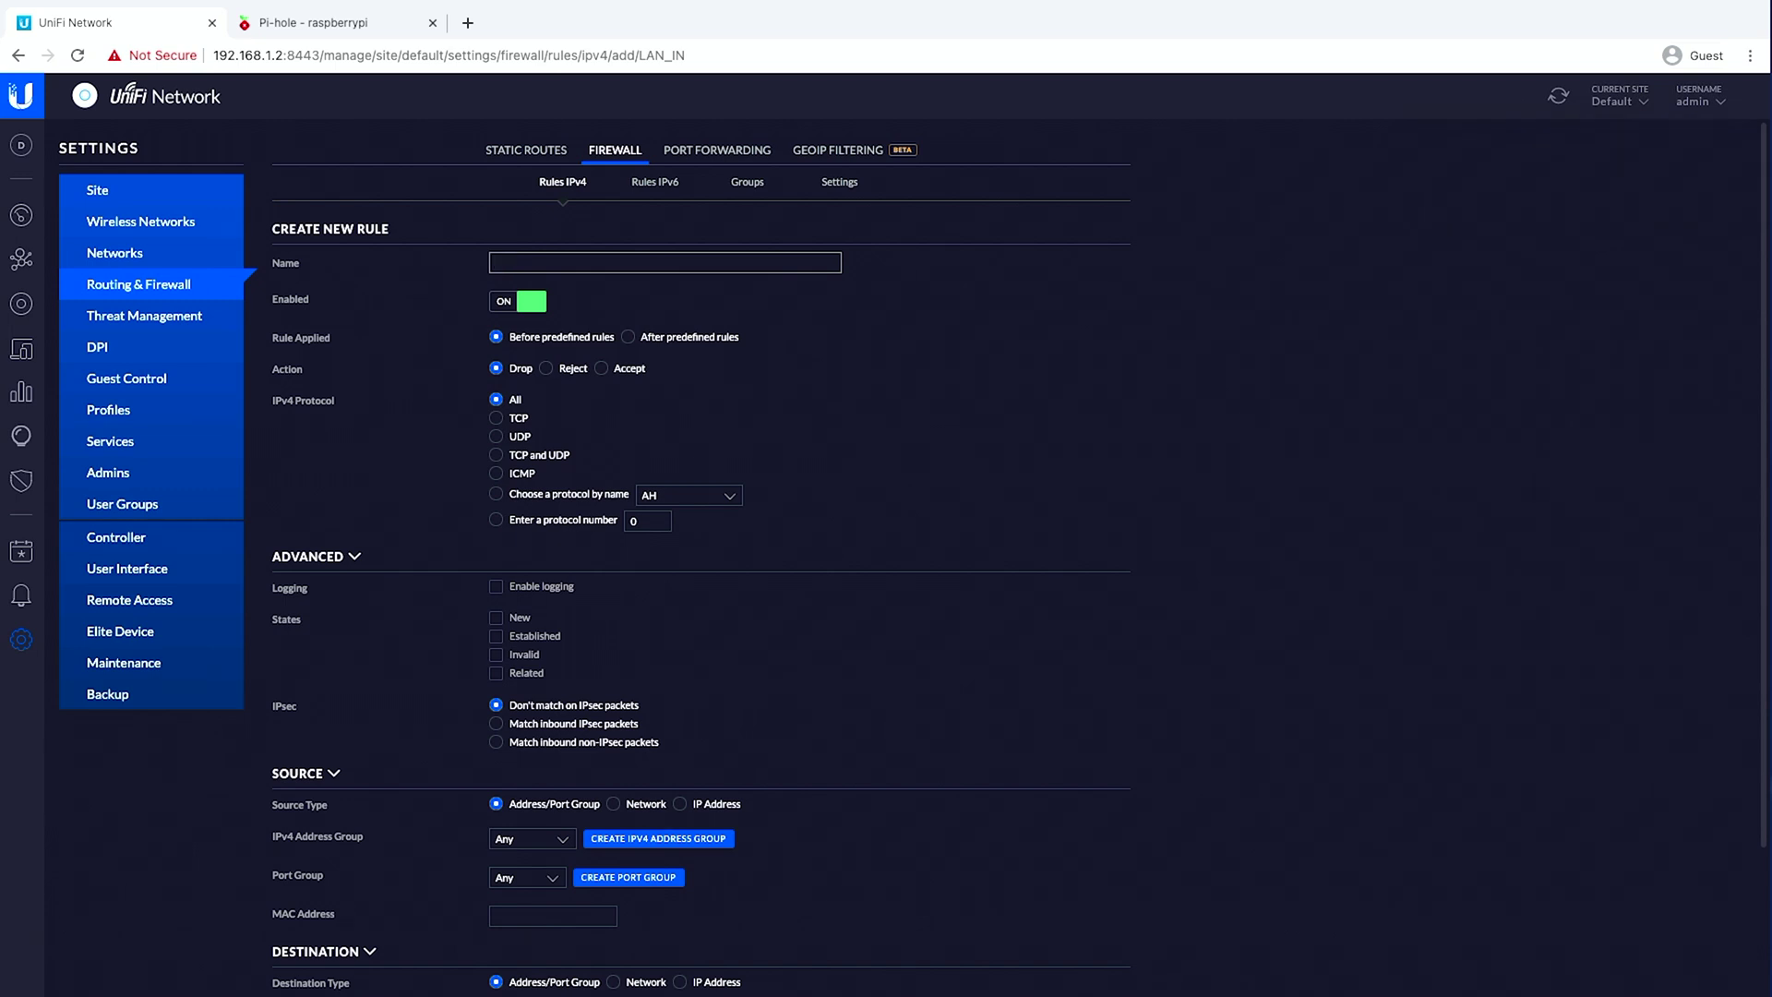
{"action": "type", "text": "iHole to ALL VLANS"}
{"action": "left_click", "coordinate": [601, 370]}
{"action": "scroll", "coordinate": [503, 406], "scroll_direction": "down", "scroll_amount": 2}
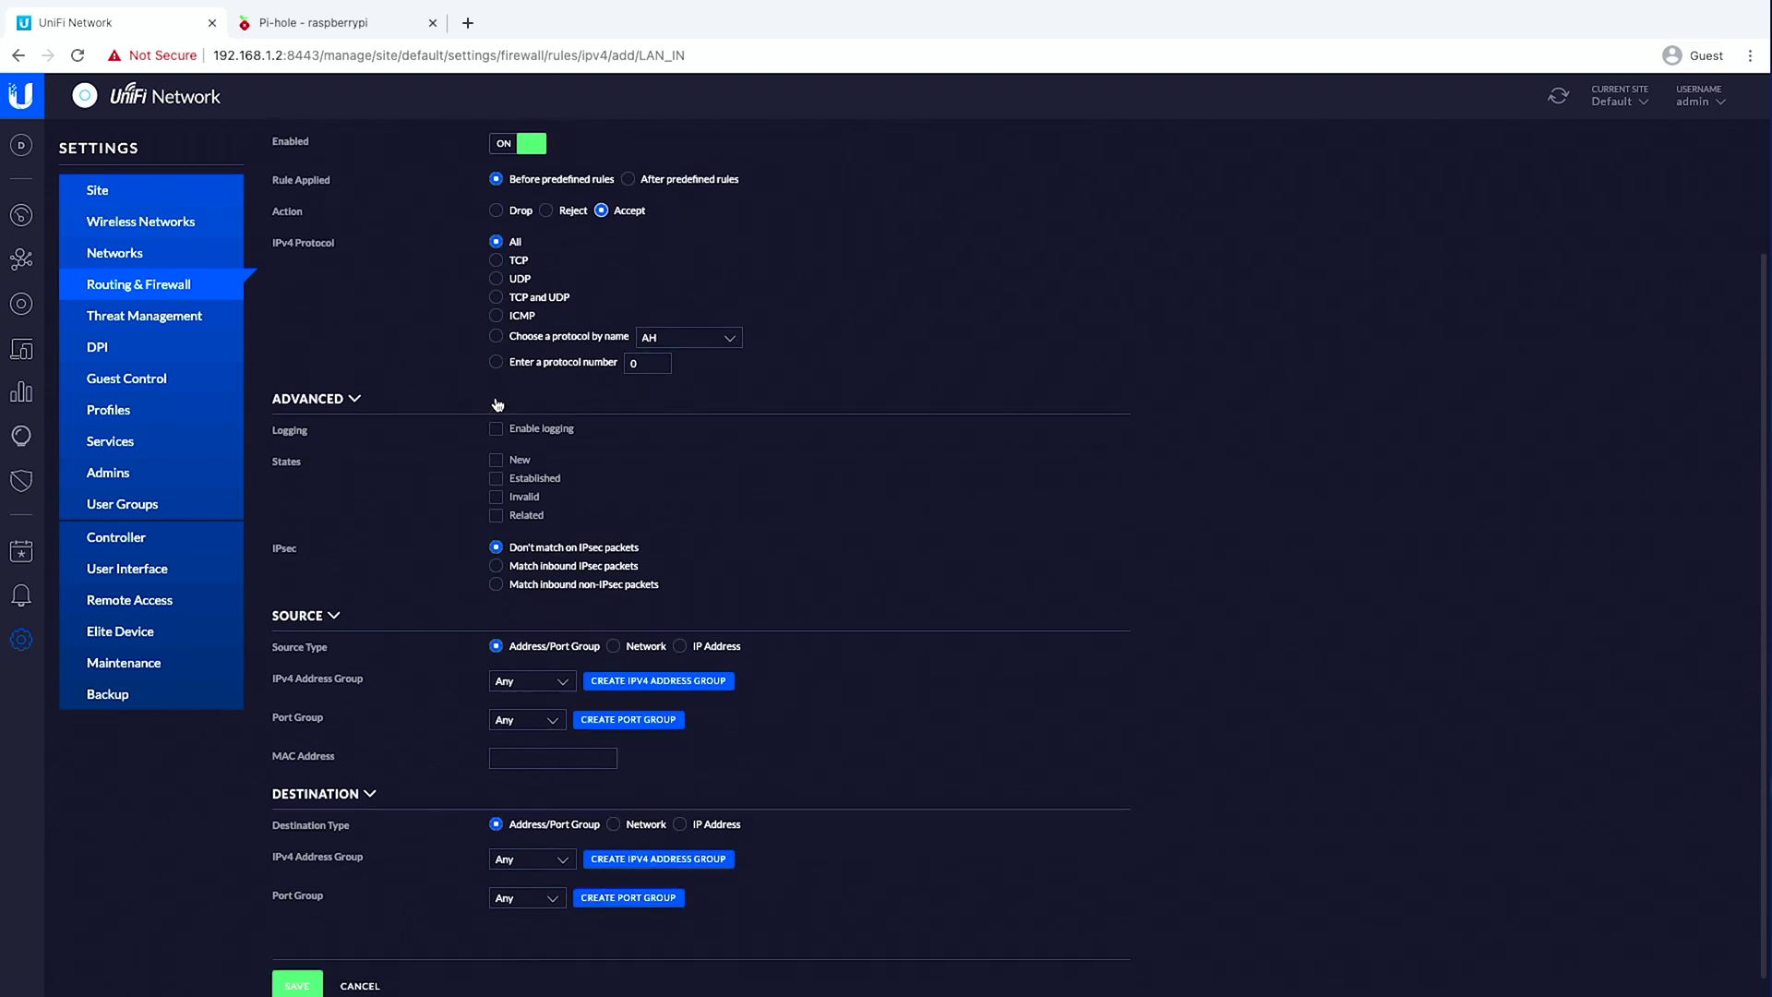
{"action": "left_click", "coordinate": [496, 465]}
{"action": "left_click", "coordinate": [496, 502]}
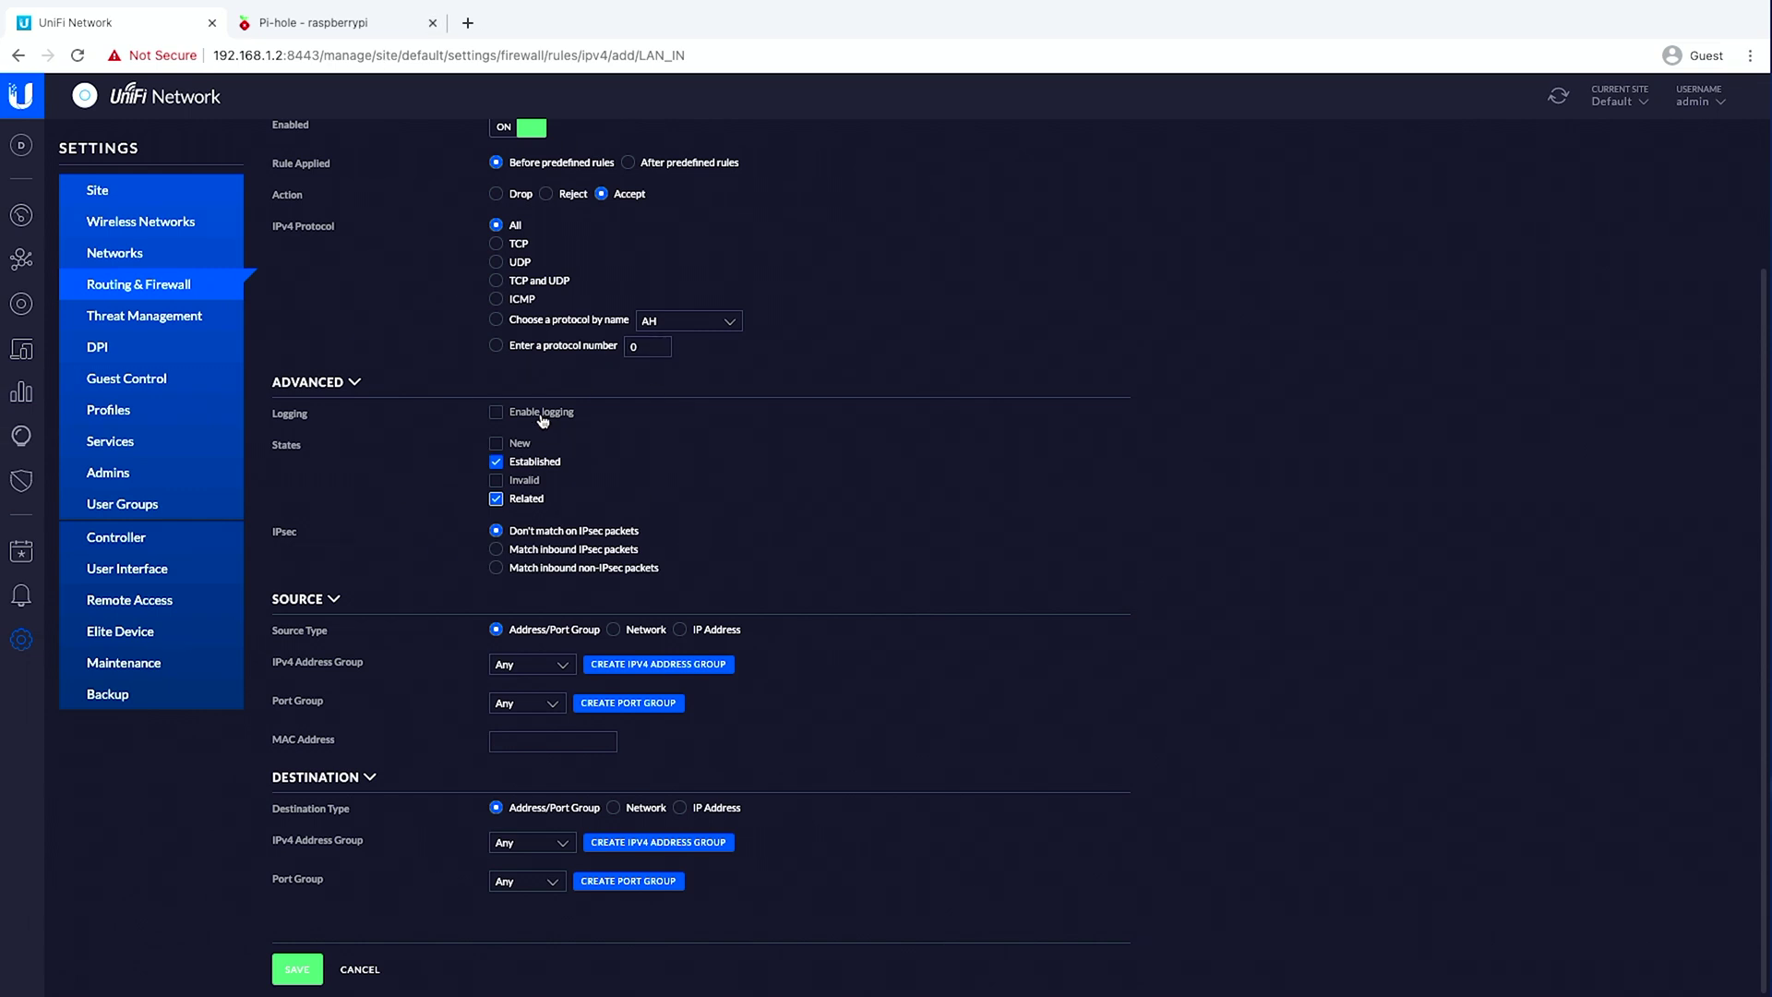
Step: Set the rule's source groups to DNS Server and DNS Port and save it
{"action": "left_click", "coordinate": [527, 669]}
{"action": "left_click", "coordinate": [533, 693]}
{"action": "left_click", "coordinate": [529, 706]}
{"action": "left_click", "coordinate": [528, 725]}
{"action": "left_click", "coordinate": [300, 968]}
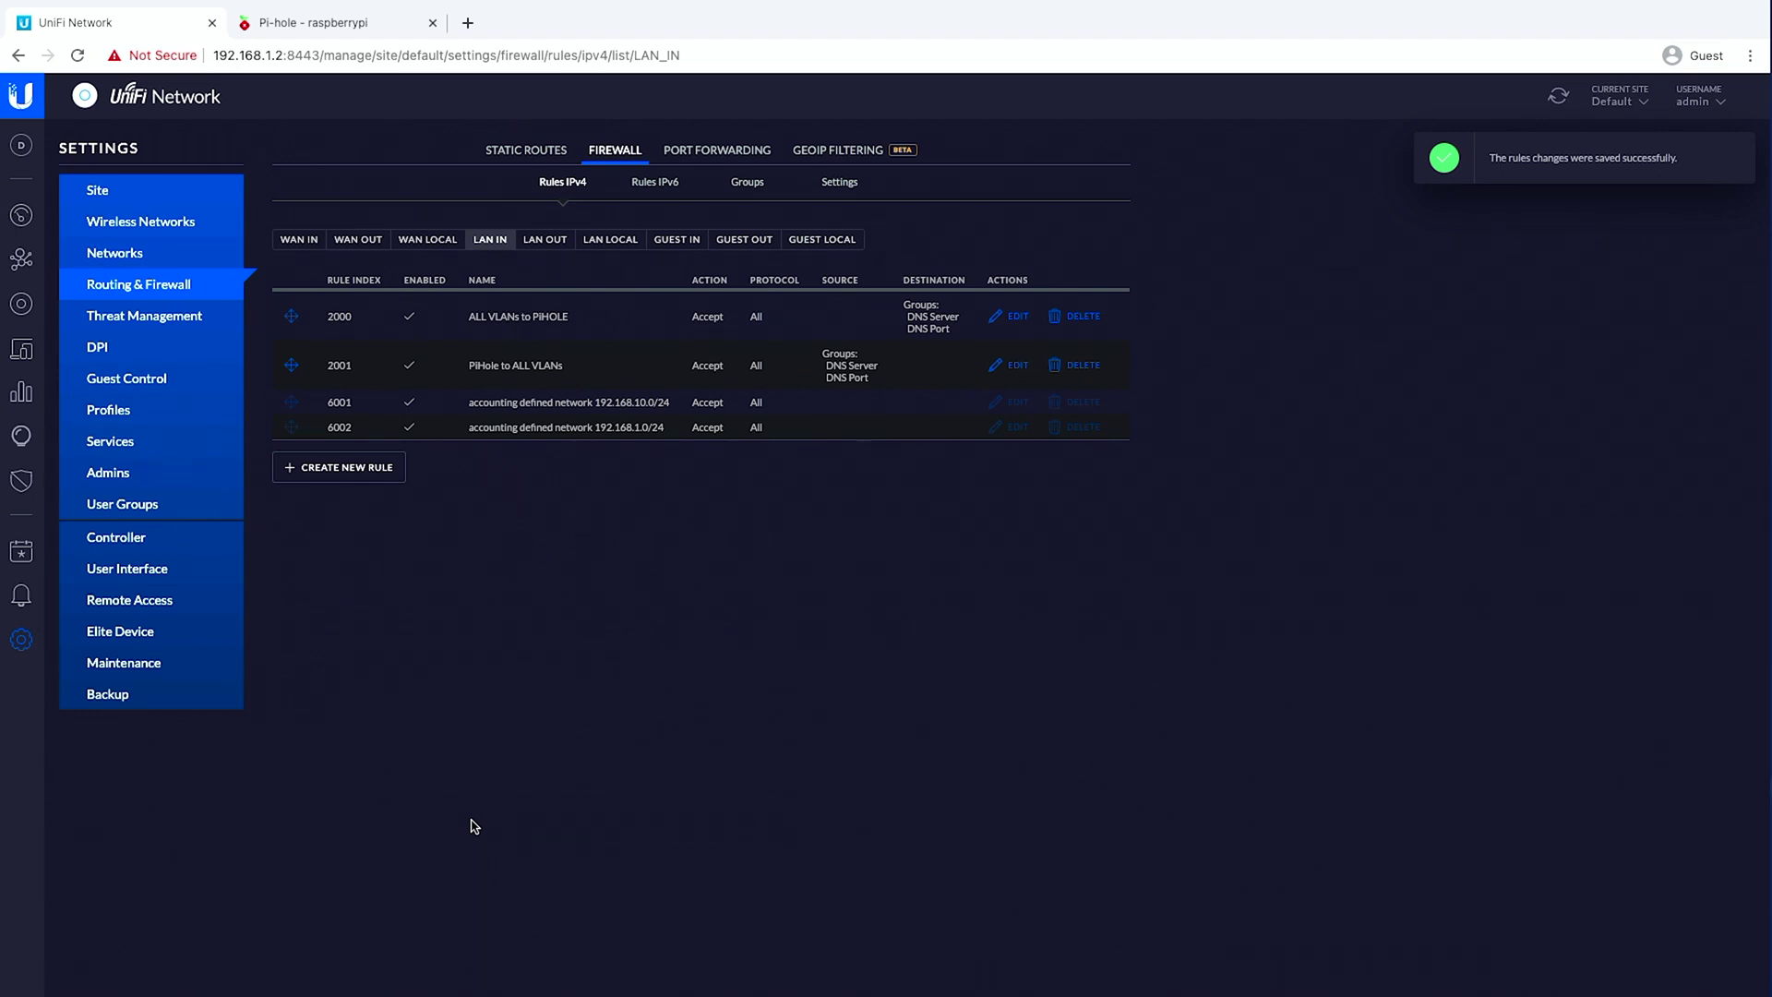
{"action": "left_click", "coordinate": [24, 307]}
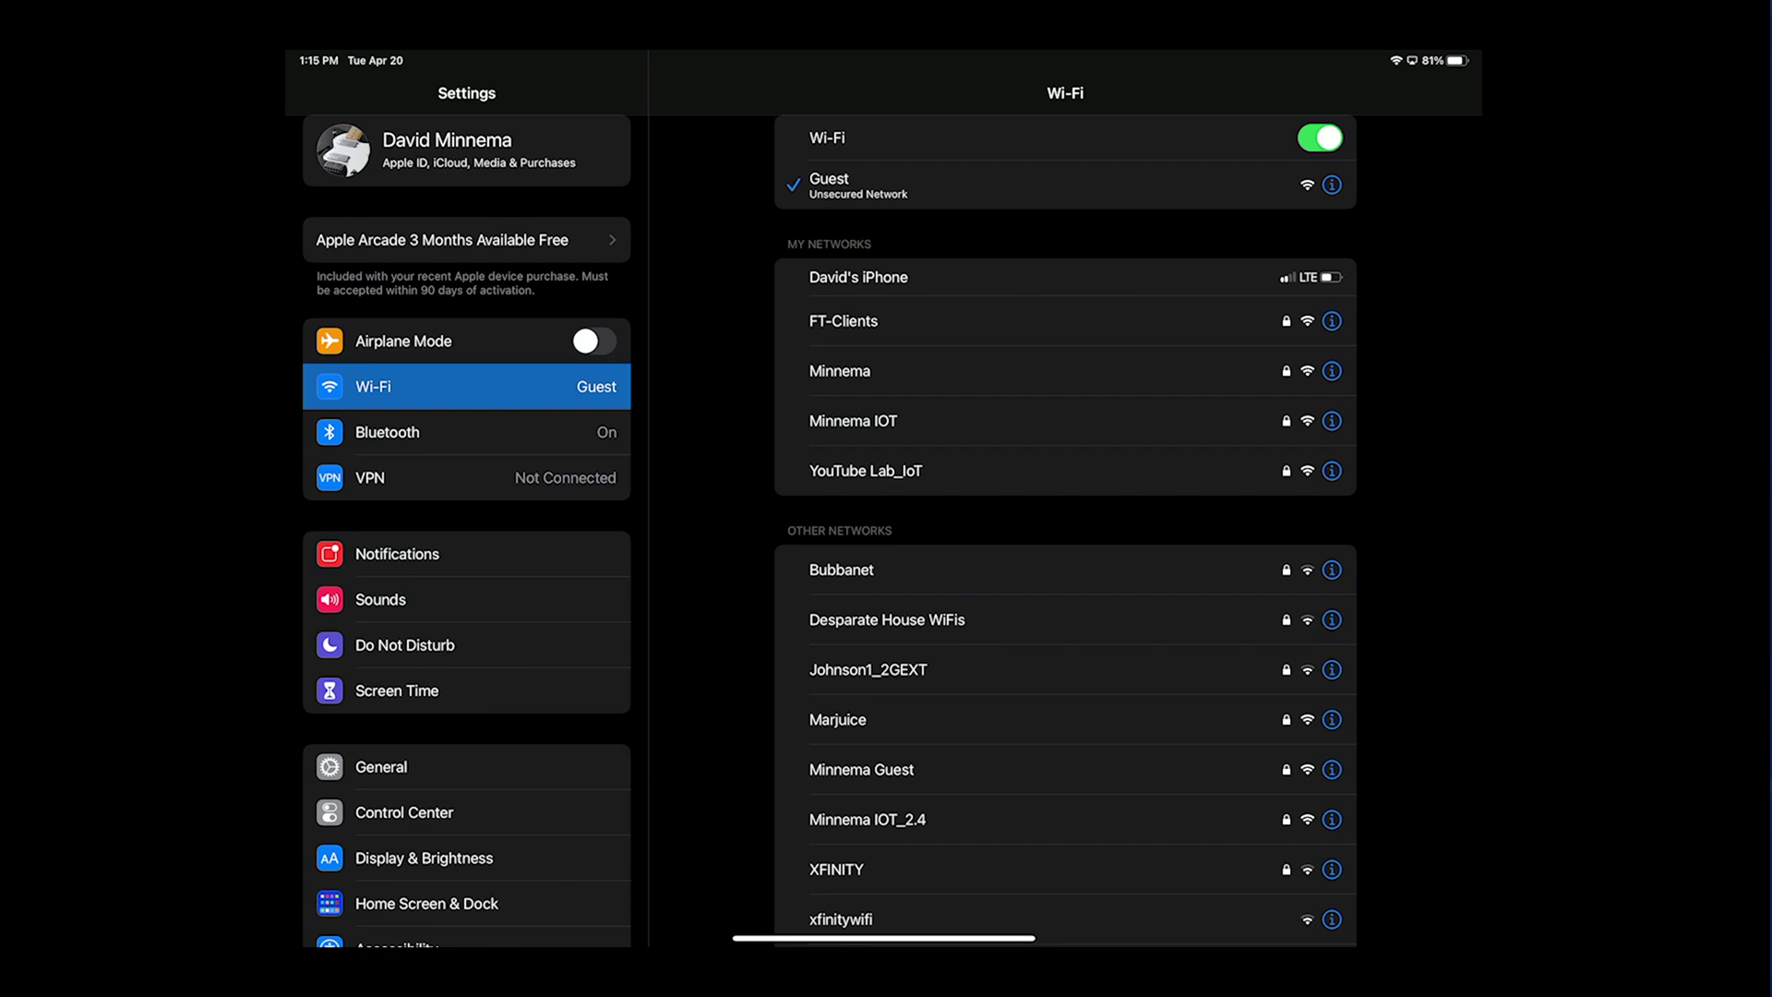
Step: Leave iPadOS Settings for the Home Screen with the iPad on Guest Wi-Fi
{"action": "key", "text": "super+h"}
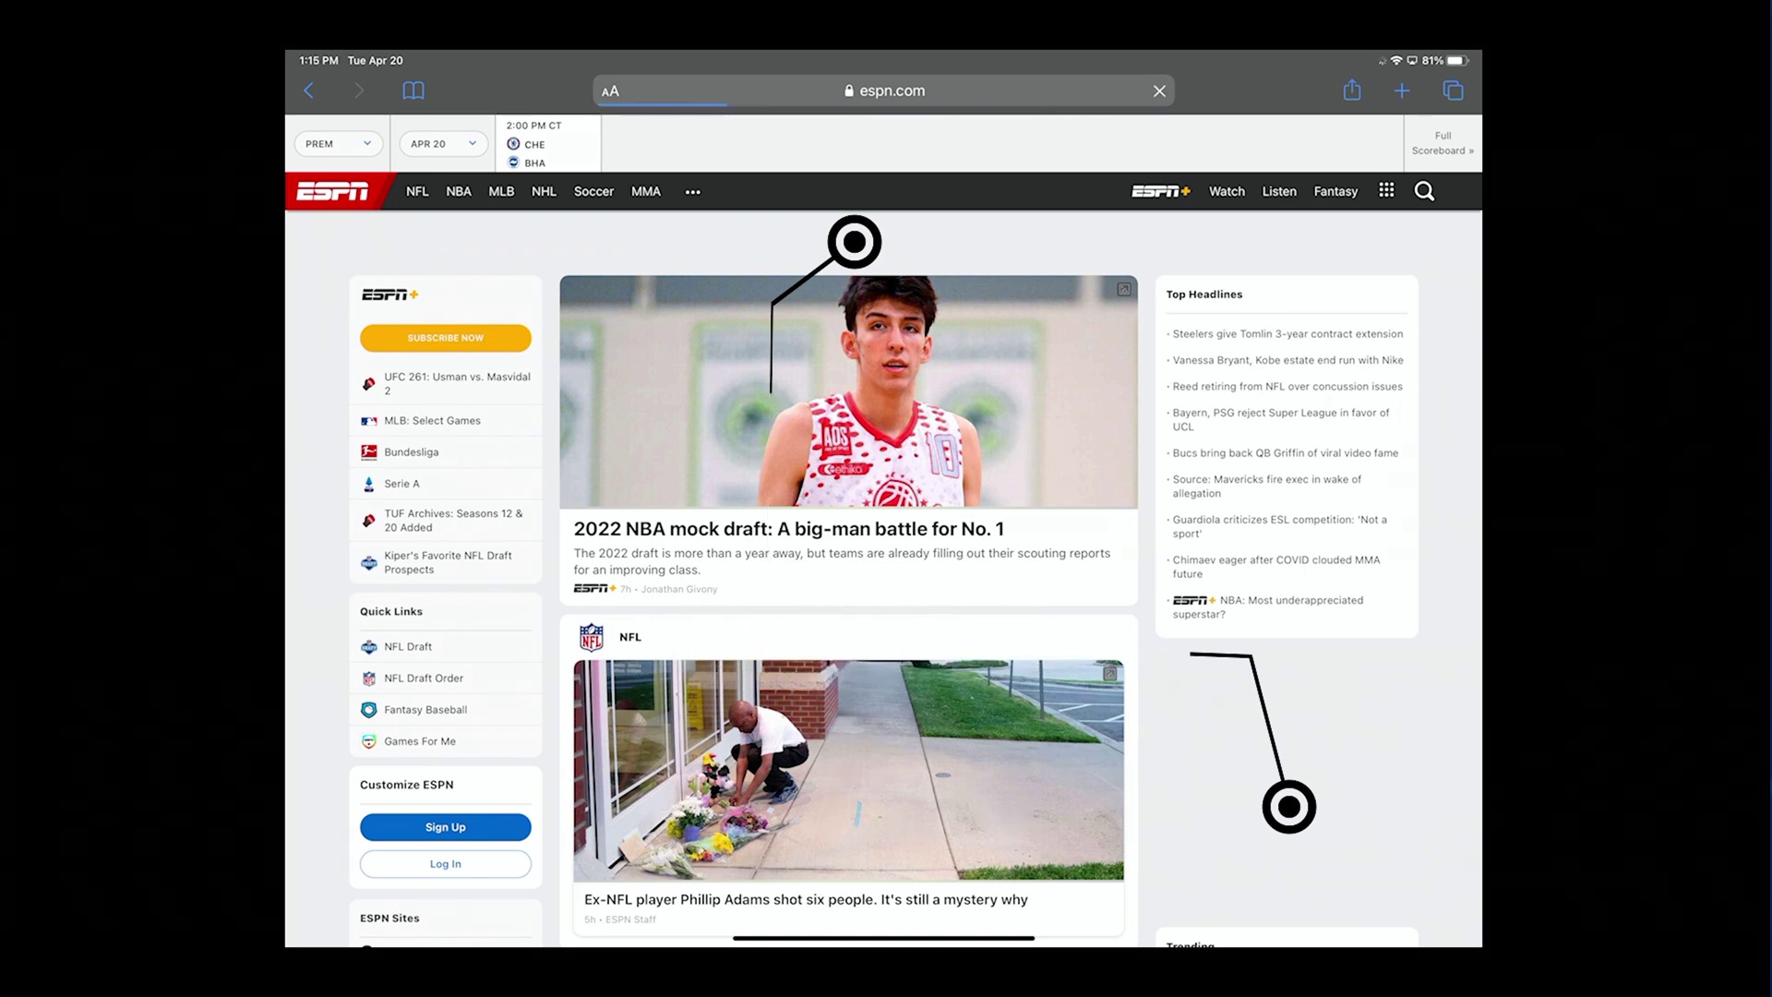
Step: Request 192.168.1.2/manage in Safari from the guest network, dropping the suggested port
{"action": "scroll", "coordinate": [883, 508], "scroll_direction": "down", "scroll_amount": 2}
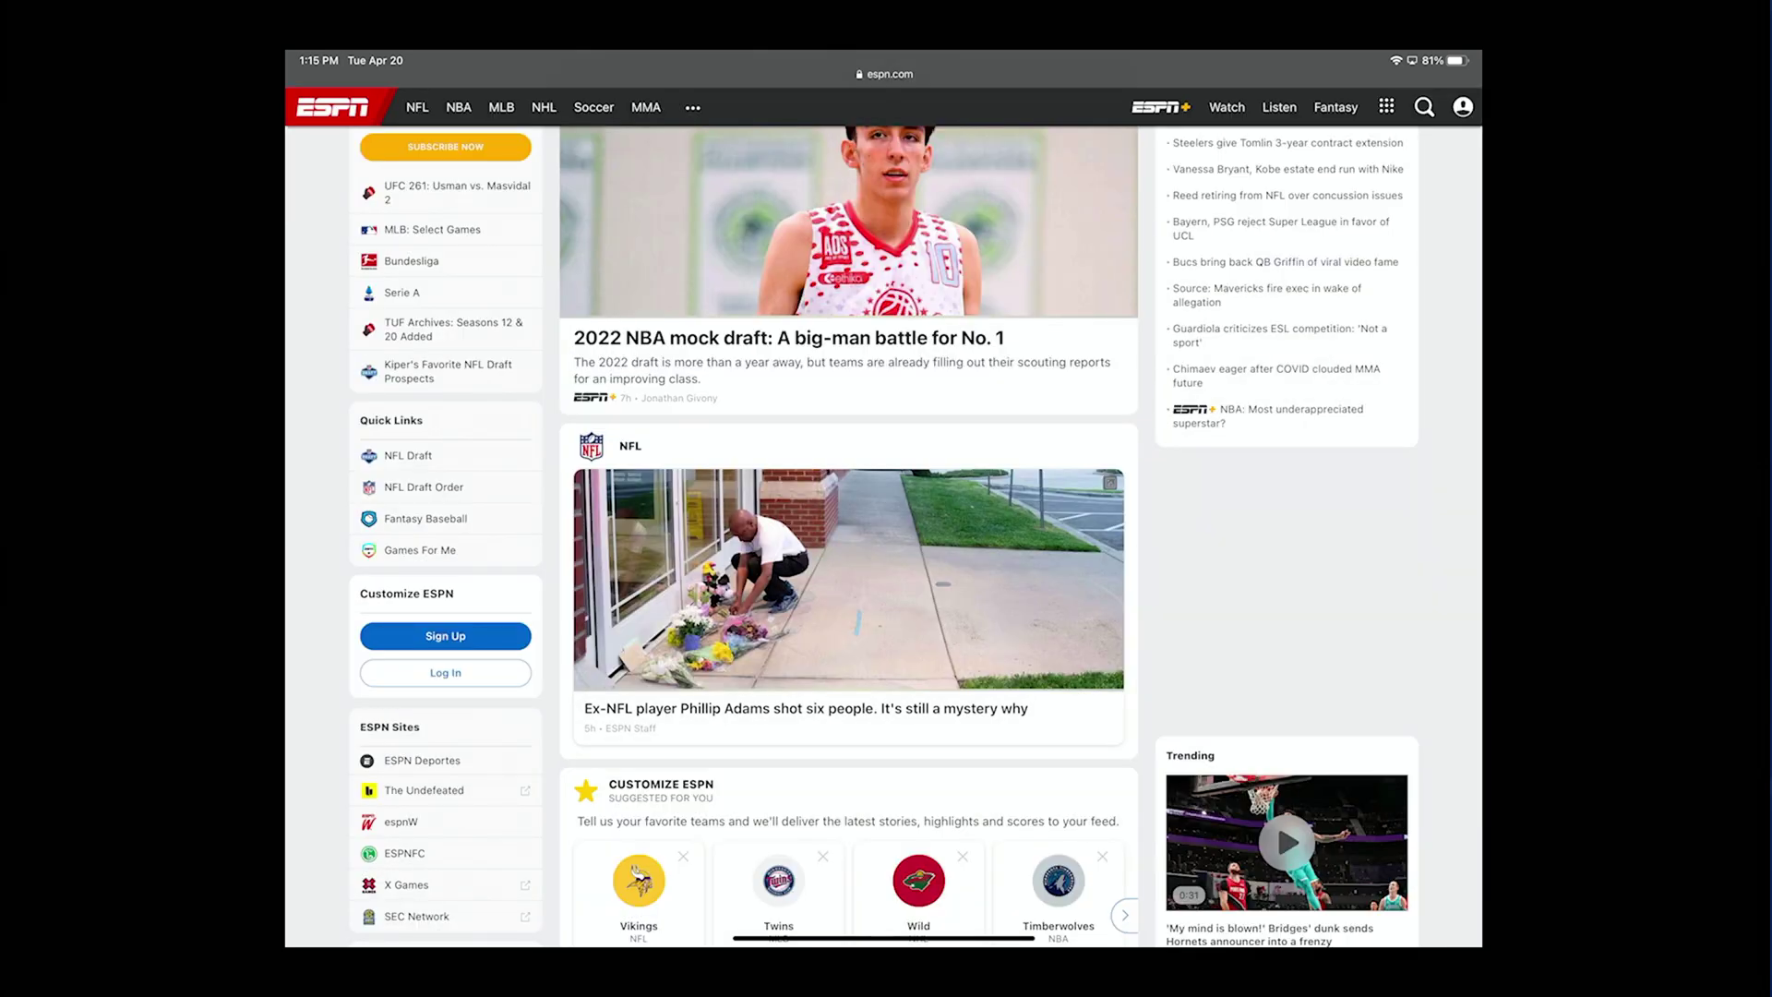
{"action": "scroll", "coordinate": [883, 507], "scroll_direction": "down", "scroll_amount": 3}
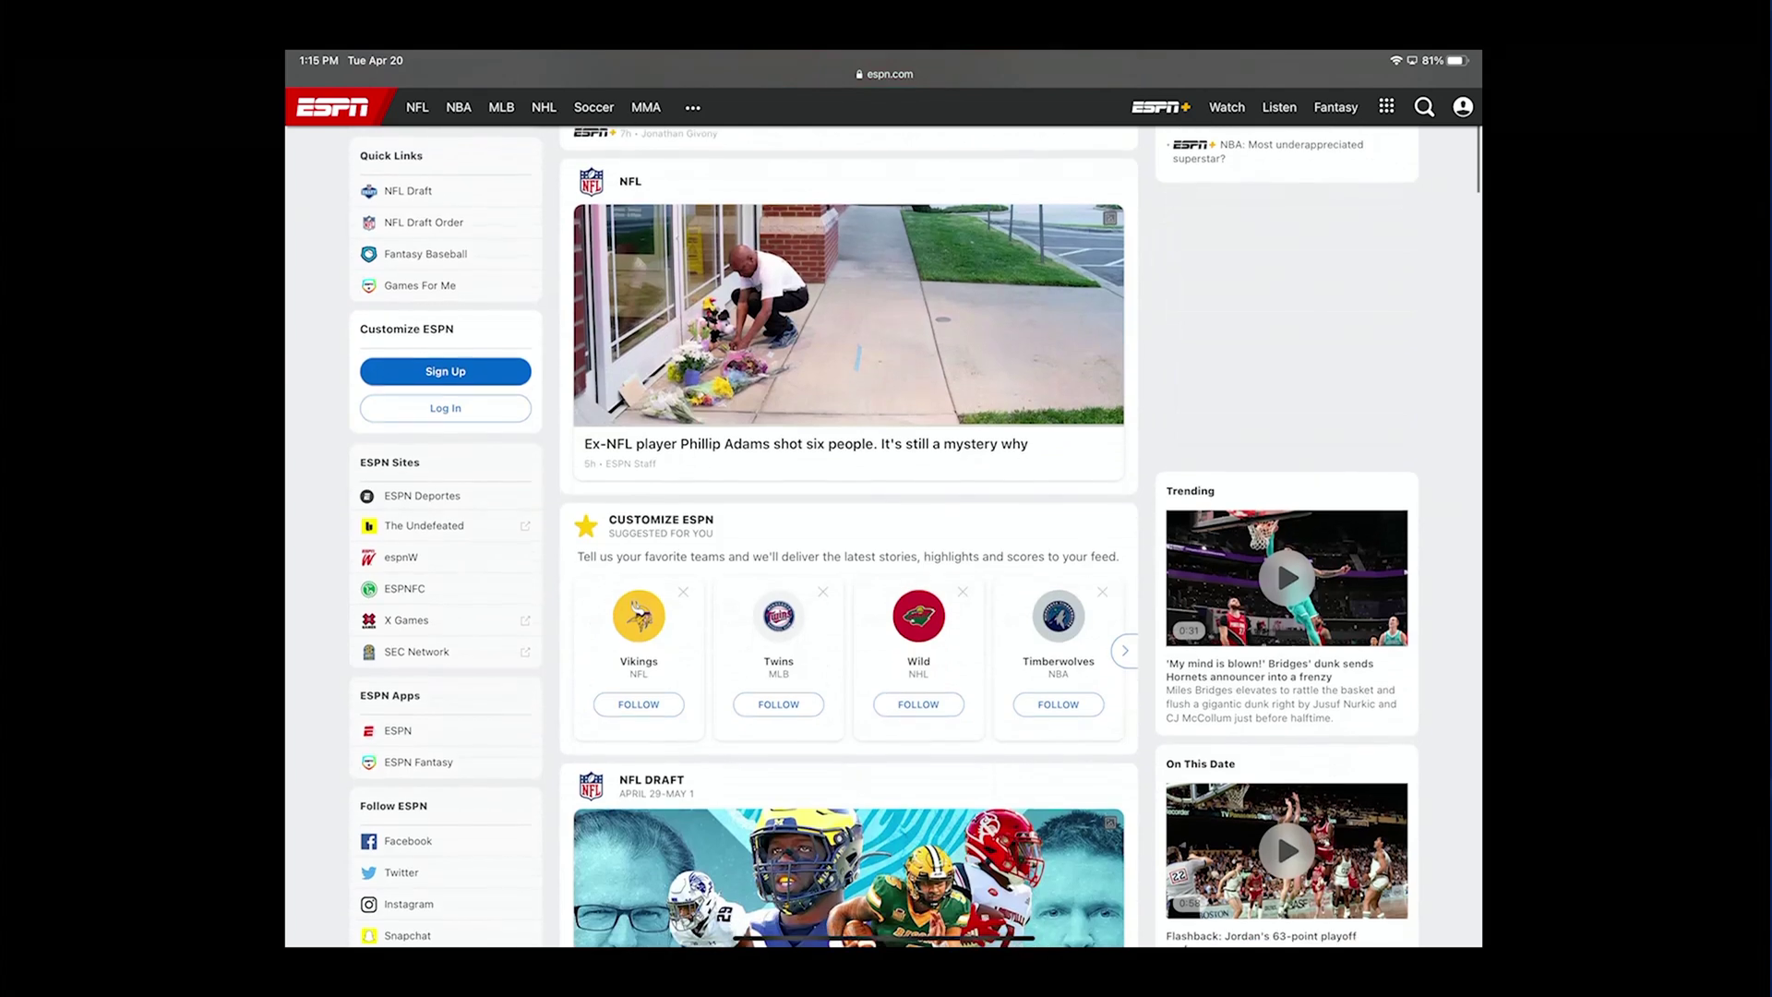
{"action": "scroll", "coordinate": [883, 508], "scroll_direction": "up", "scroll_amount": 10}
{"action": "left_click", "coordinate": [883, 90]}
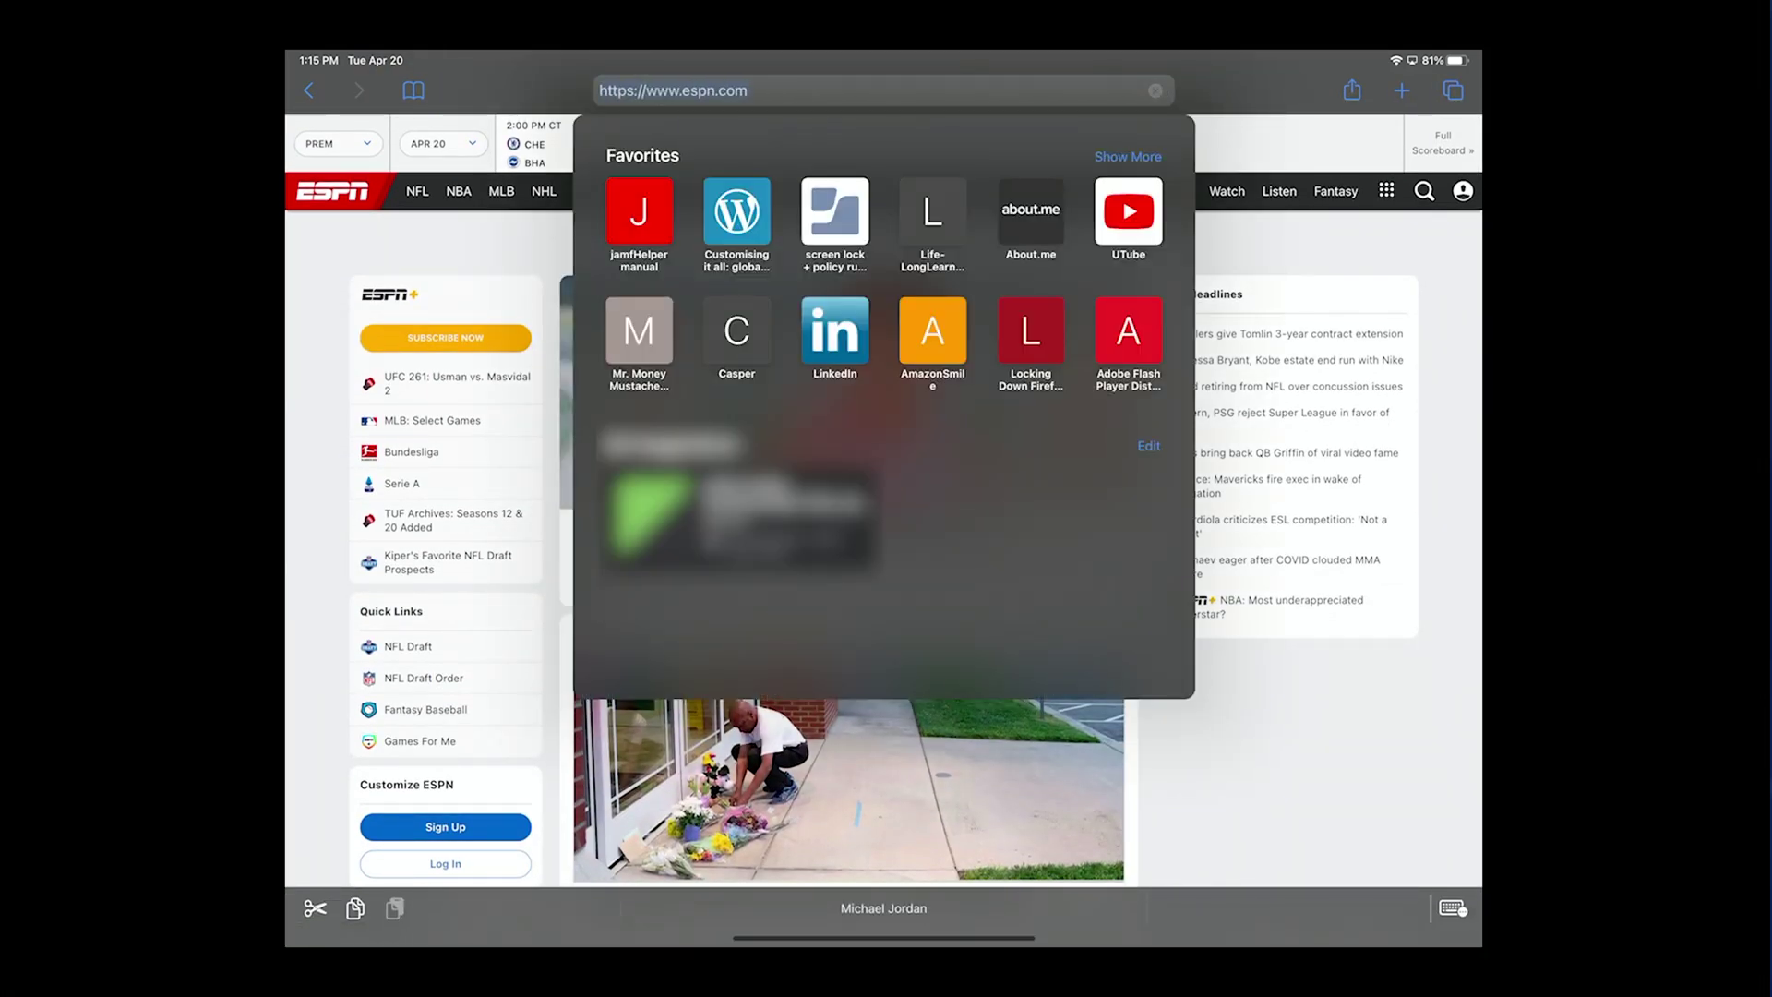
{"action": "type", "text": "192.168.1.2:8443"}
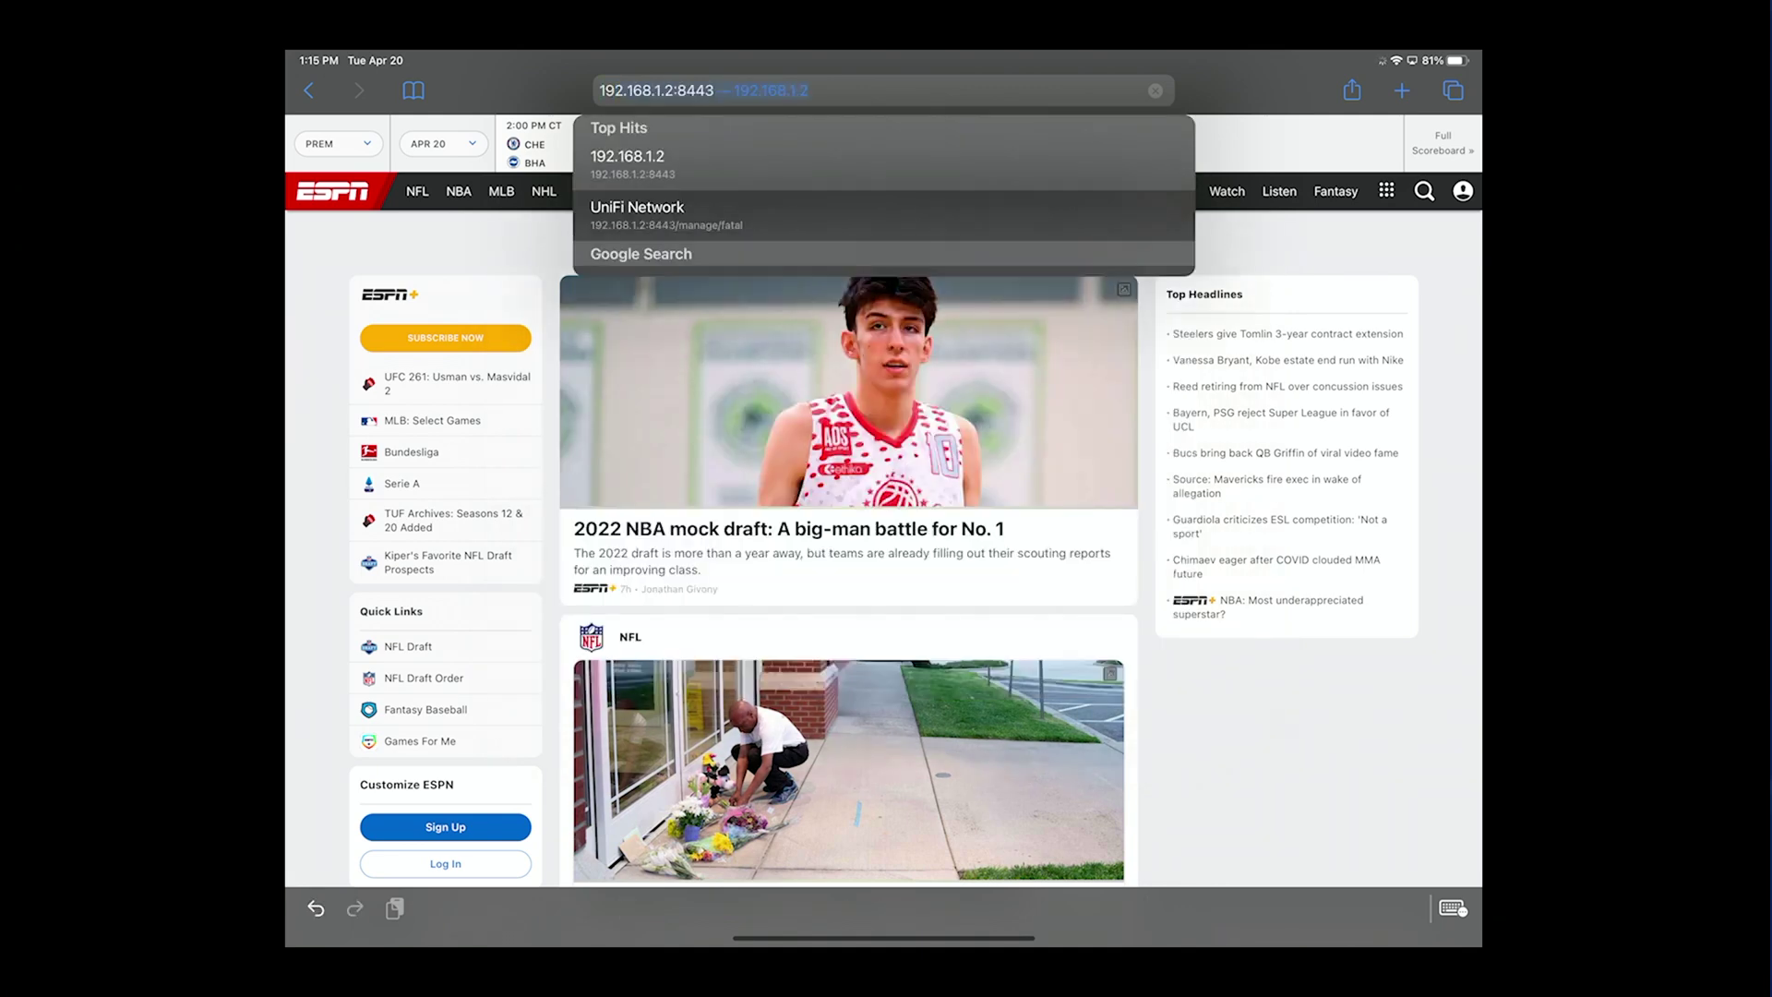
{"action": "key", "text": "Right"}
{"action": "key", "text": "BackSpace"}
{"action": "key", "text": "BackSpace"}
{"action": "key", "text": "BackSpace"}
{"action": "key", "text": "BackSpace"}
{"action": "key", "text": "BackSpace"}
{"action": "type", "text": "/manage"}
{"action": "key", "text": "Return"}
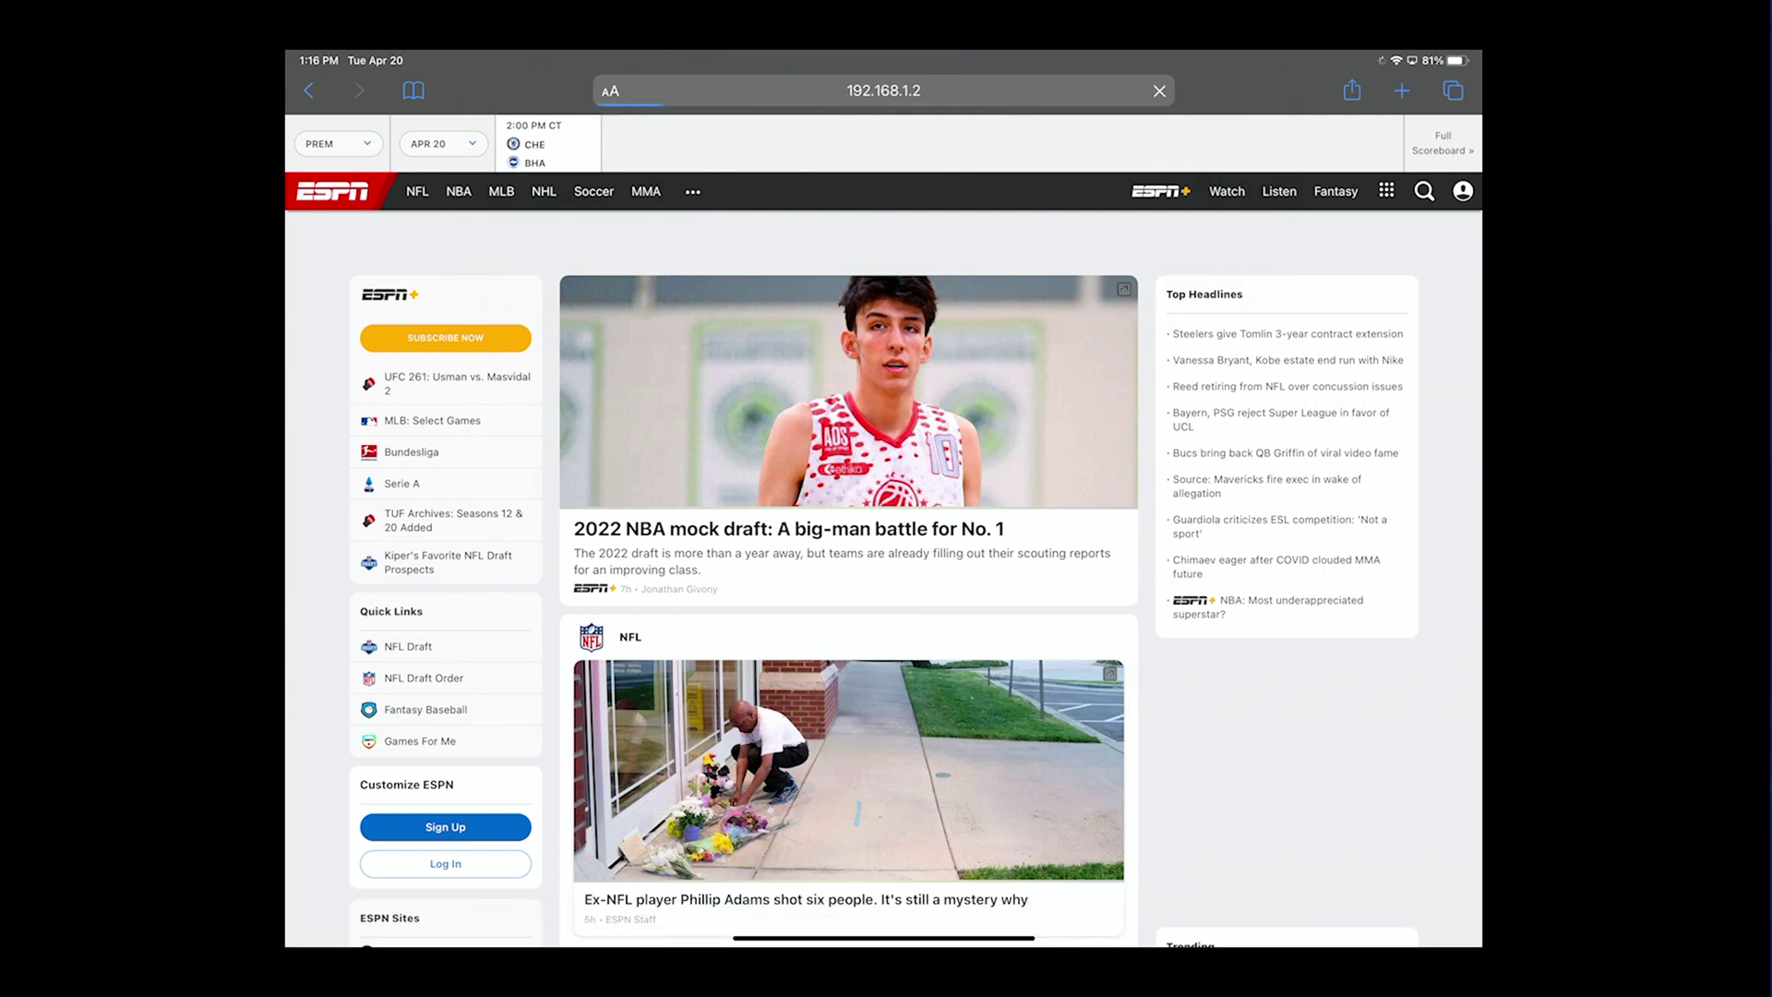